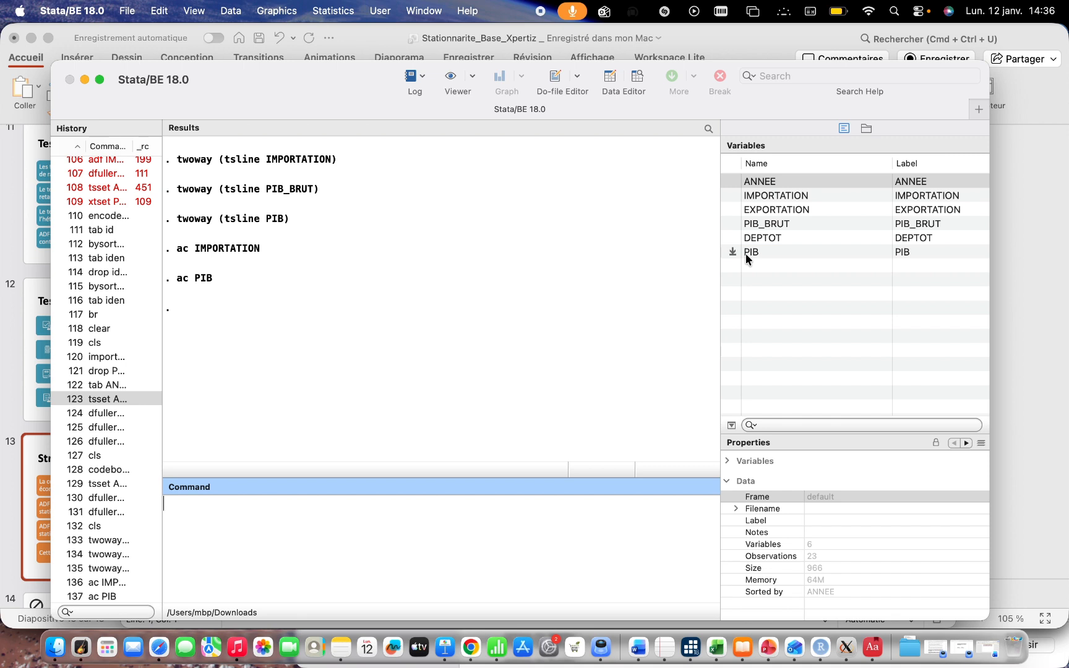
Clear the results with the cls command and start a new plot definition for a time-series line plot.
{"action": "key", "text": "Return"}
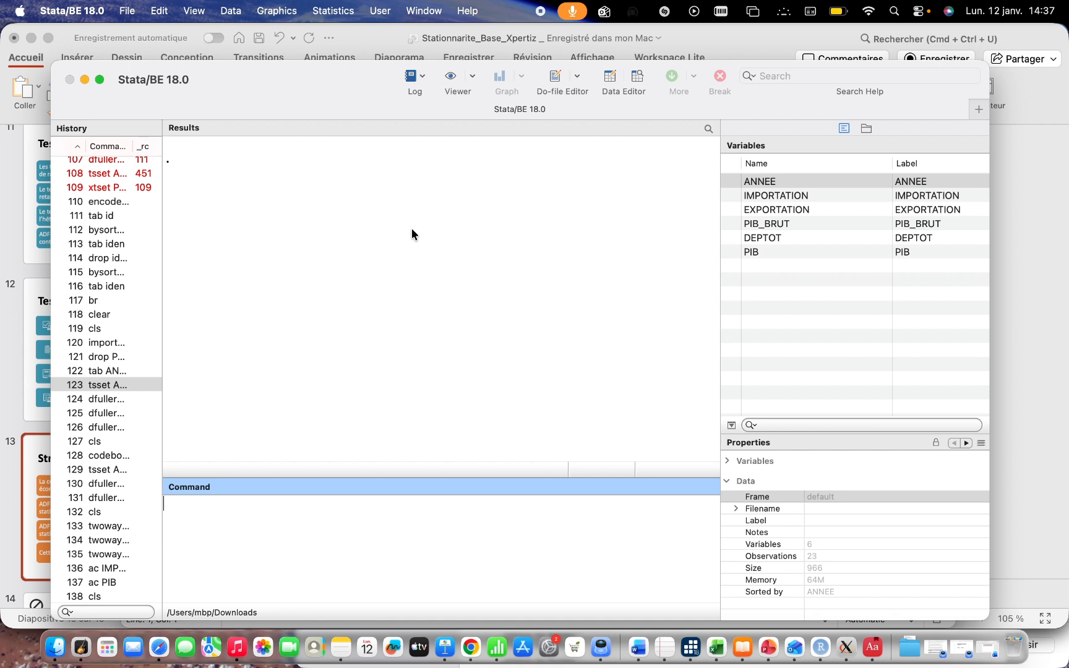
{"action": "left_click", "coordinate": [283, 14]}
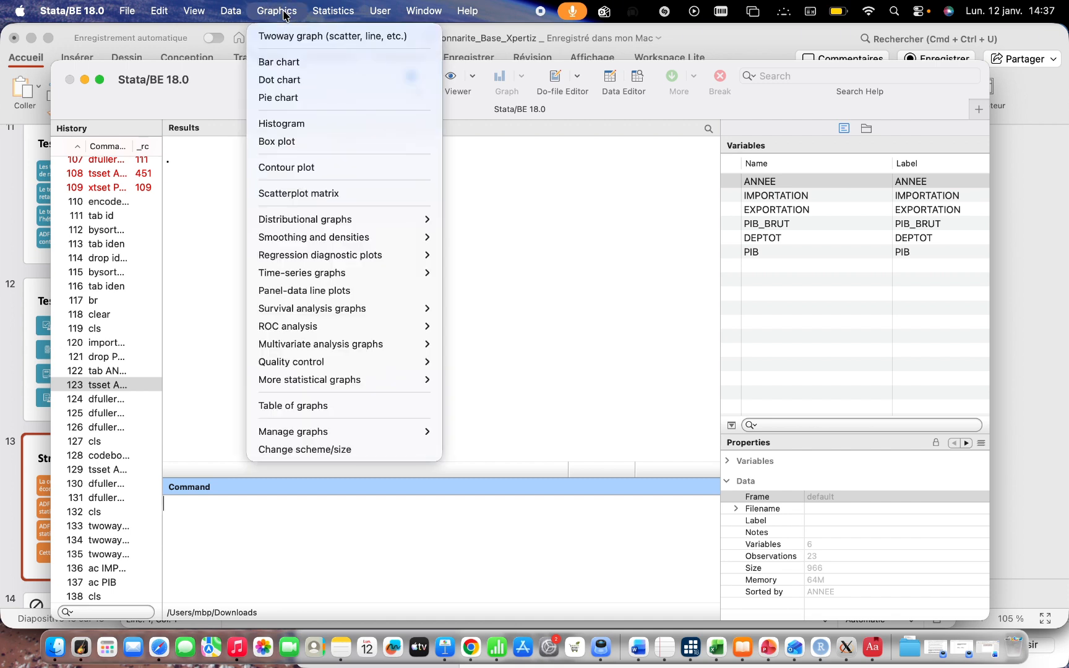
{"action": "mouse_move", "coordinate": [325, 16]}
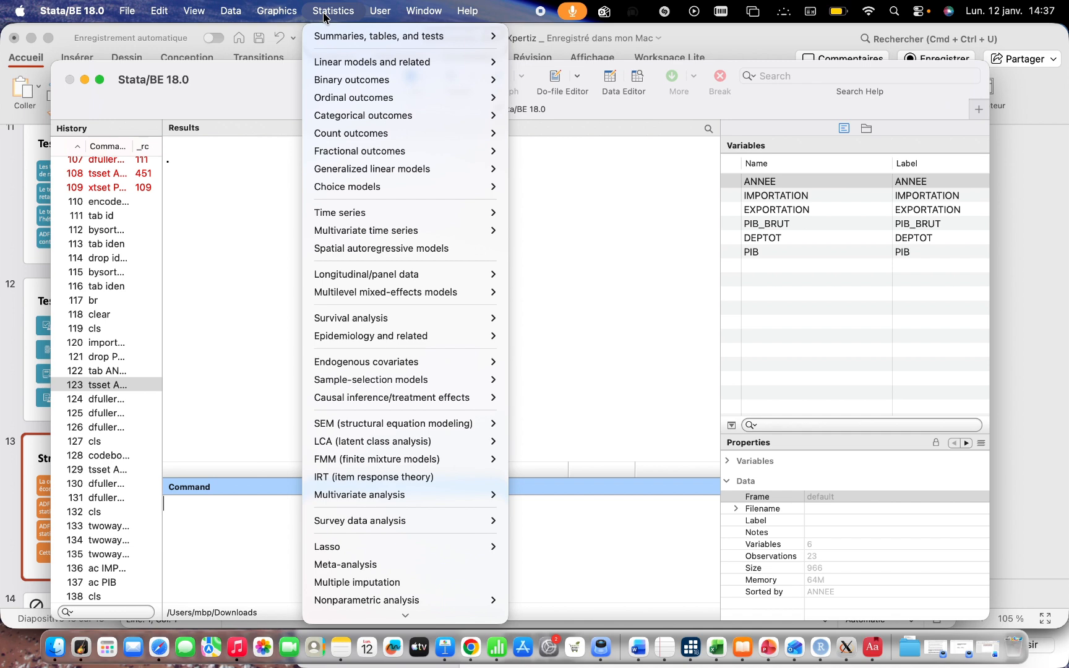
{"action": "mouse_move", "coordinate": [342, 192]}
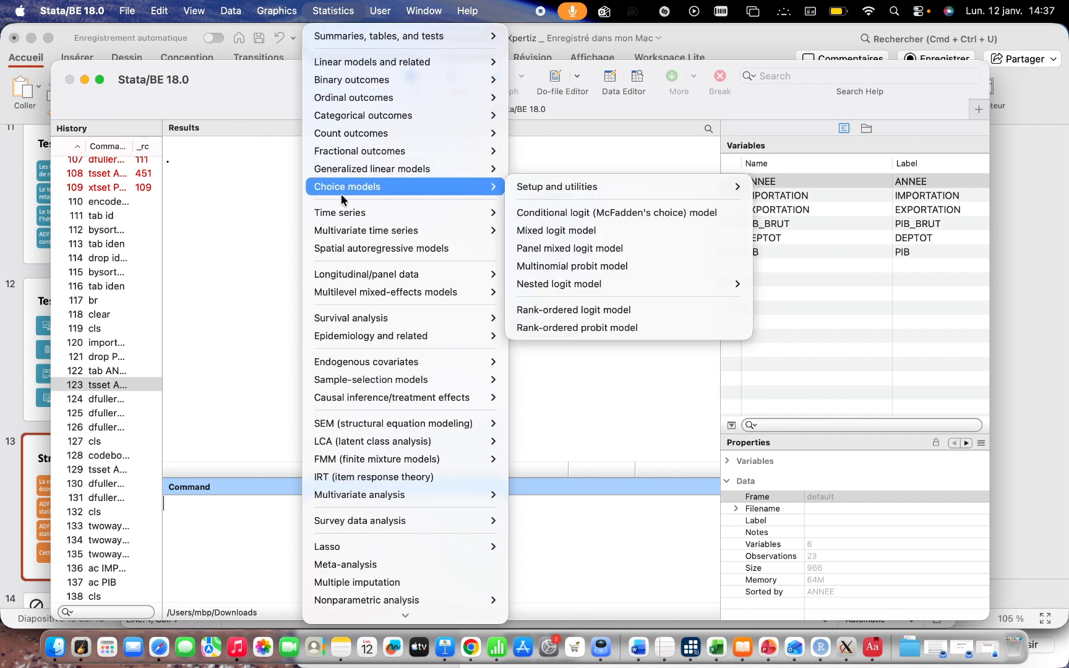
{"action": "mouse_move", "coordinate": [341, 213]}
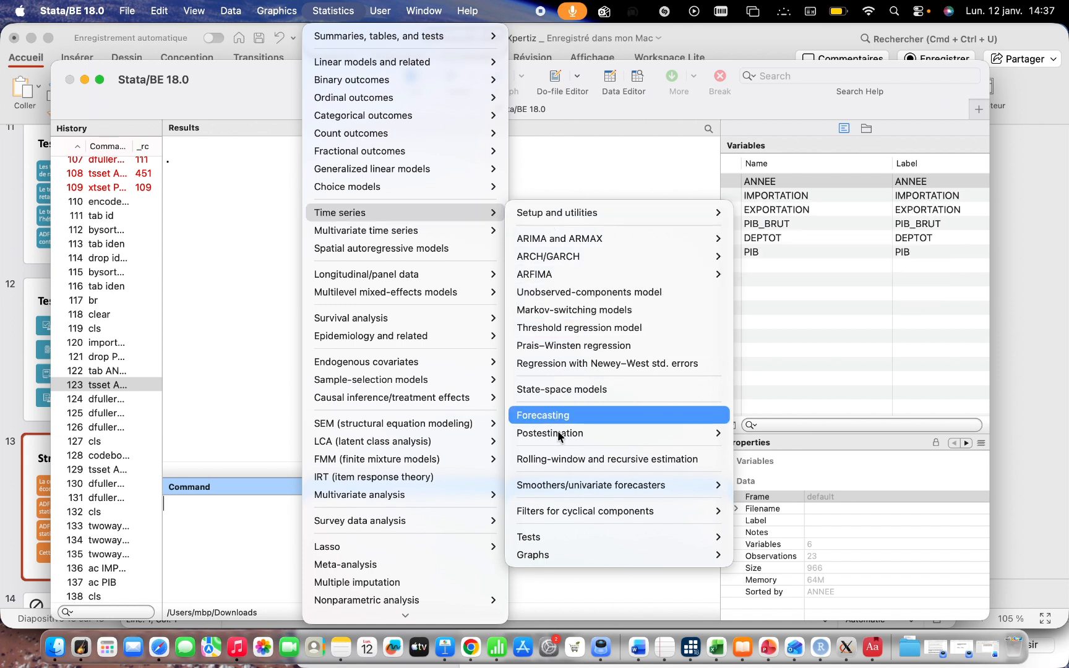
{"action": "mouse_move", "coordinate": [565, 551]}
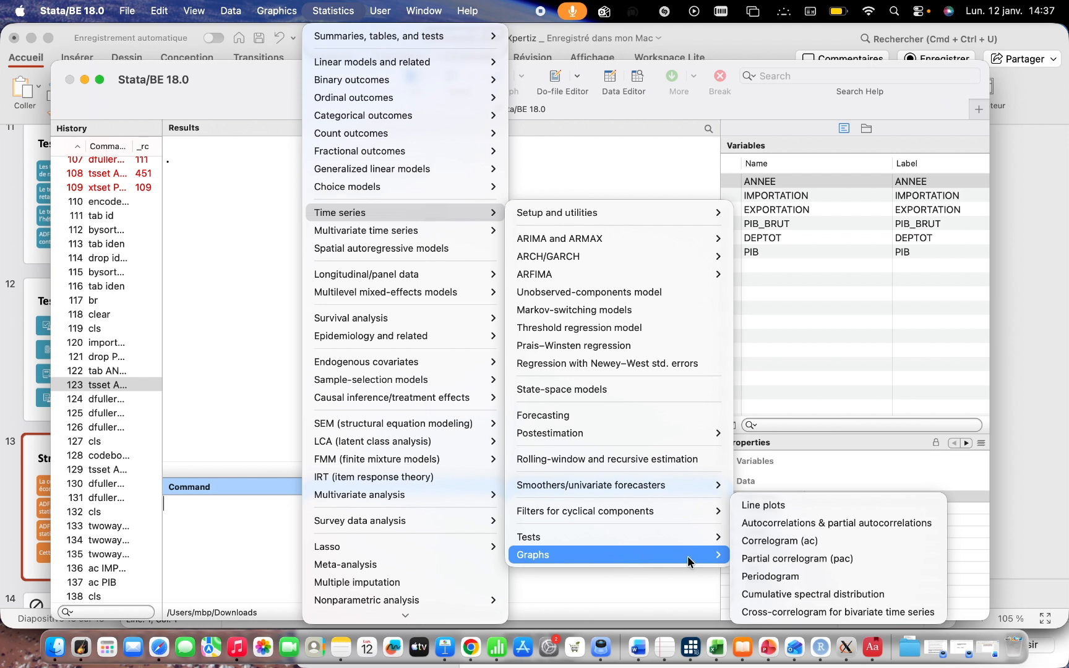
{"action": "left_click", "coordinate": [764, 508]}
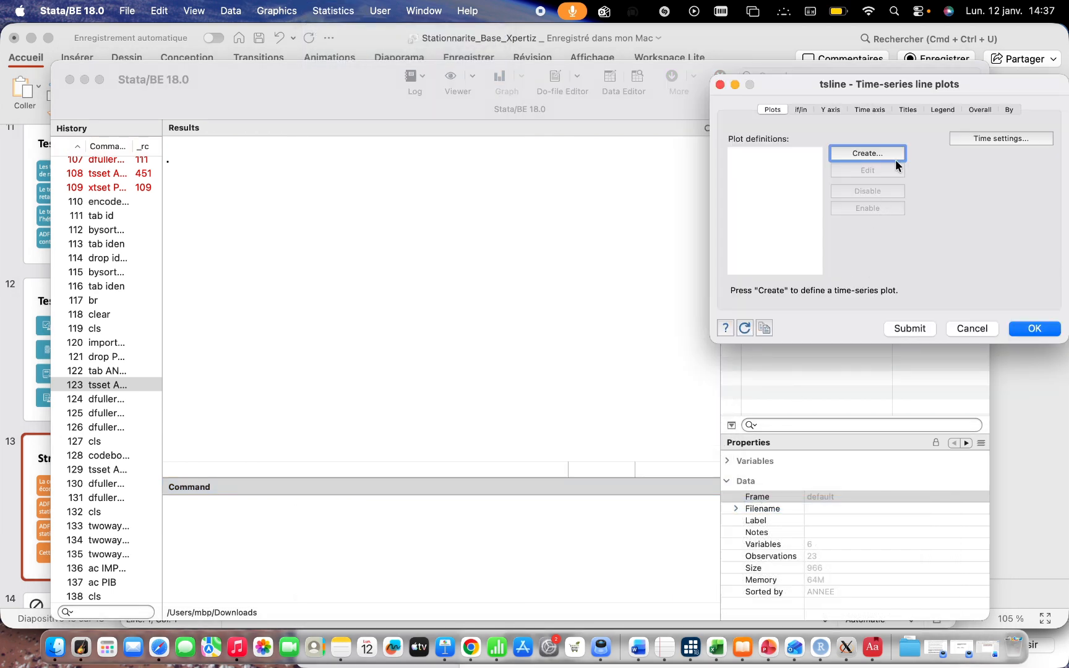
{"action": "left_click", "coordinate": [855, 150]}
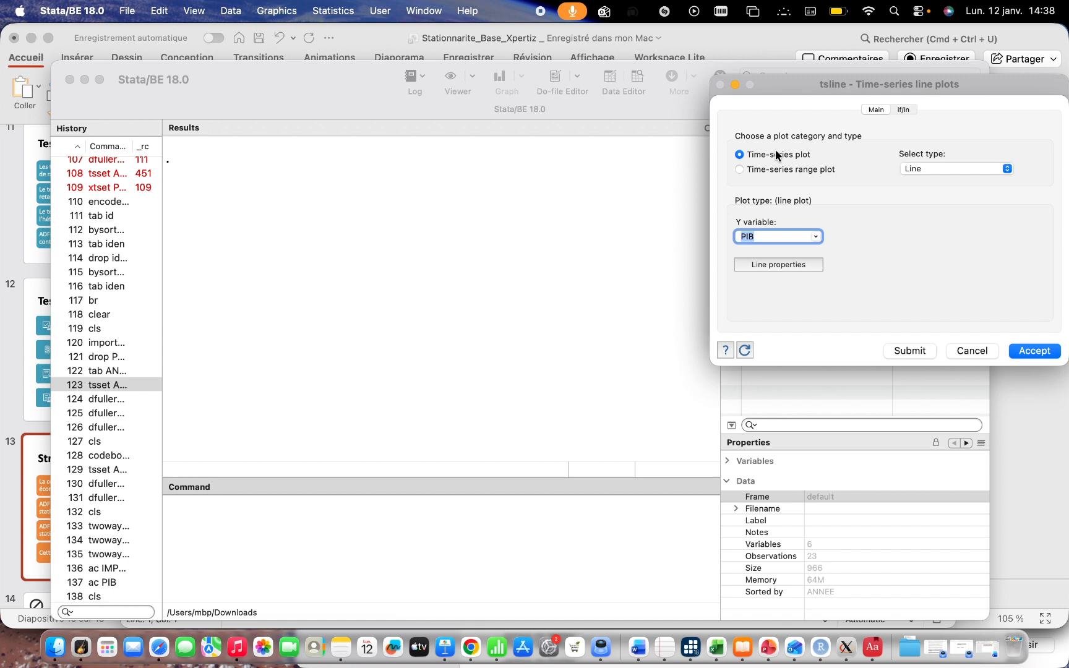
Draw a time-series plot of type Line for the variable IMPORTATION, and close the graph after viewing it.
{"action": "left_click", "coordinate": [926, 172]}
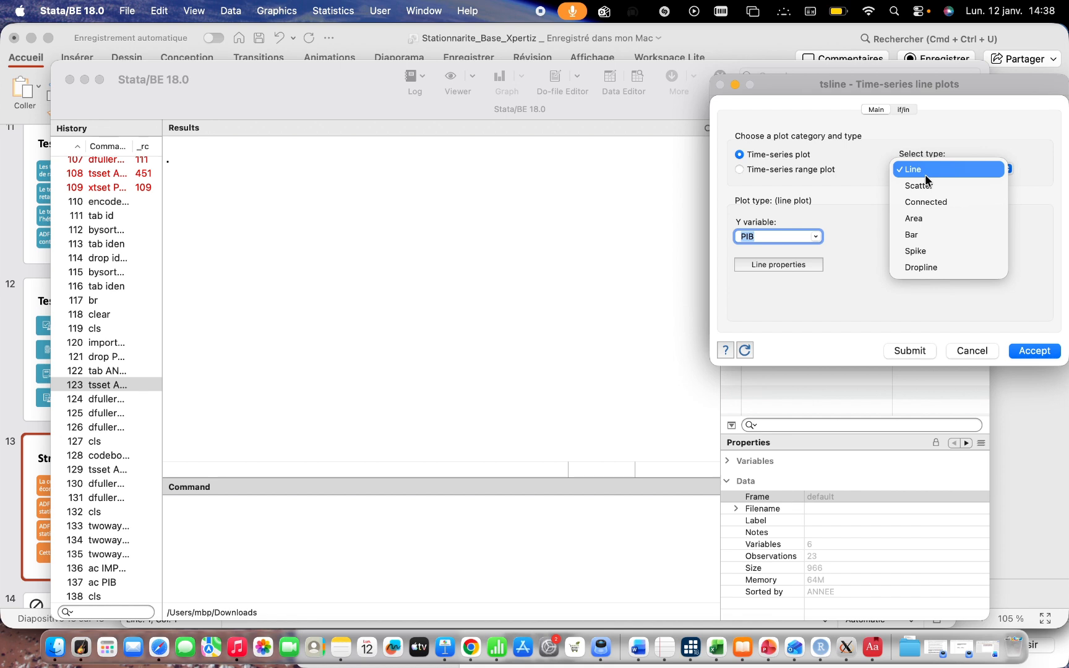
{"action": "left_click", "coordinate": [921, 172]}
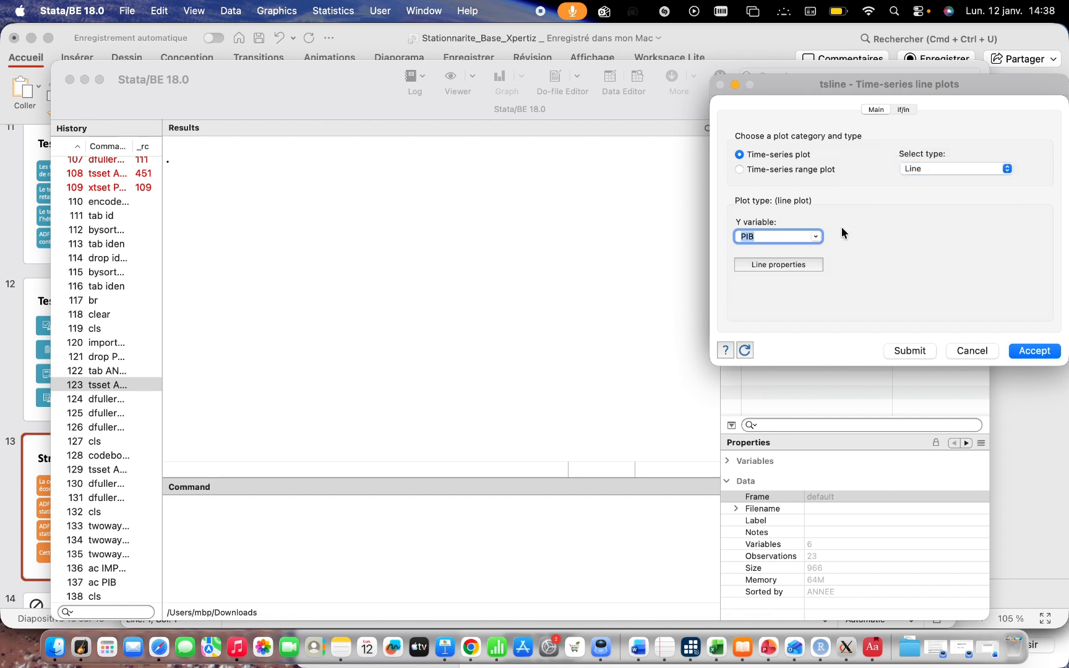
{"action": "left_click", "coordinate": [815, 237]}
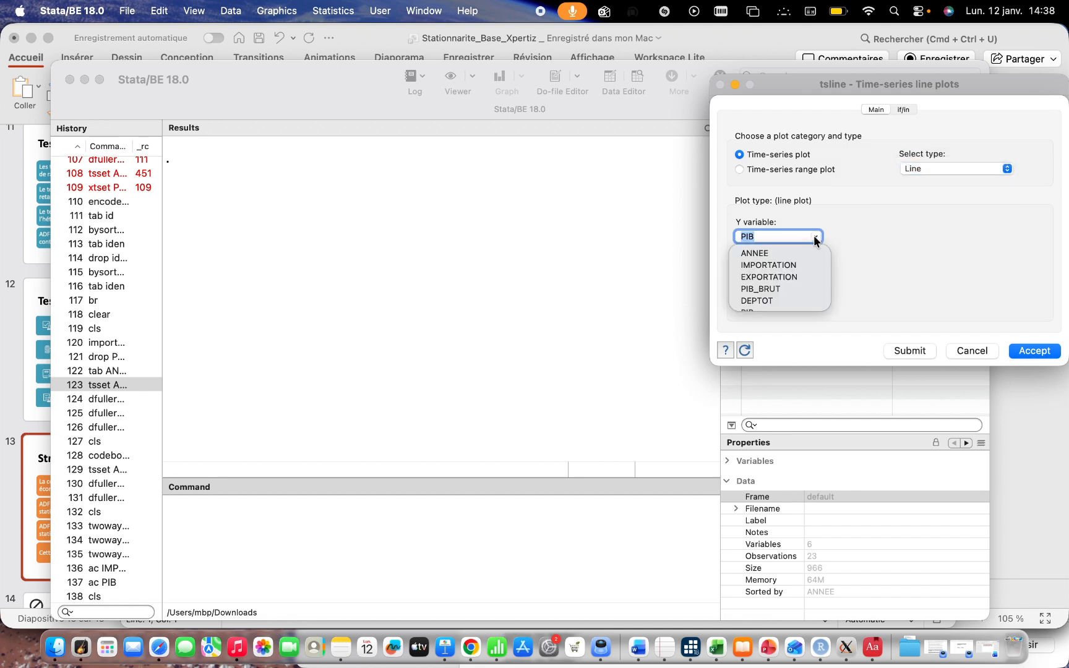
{"action": "left_click", "coordinate": [791, 266]}
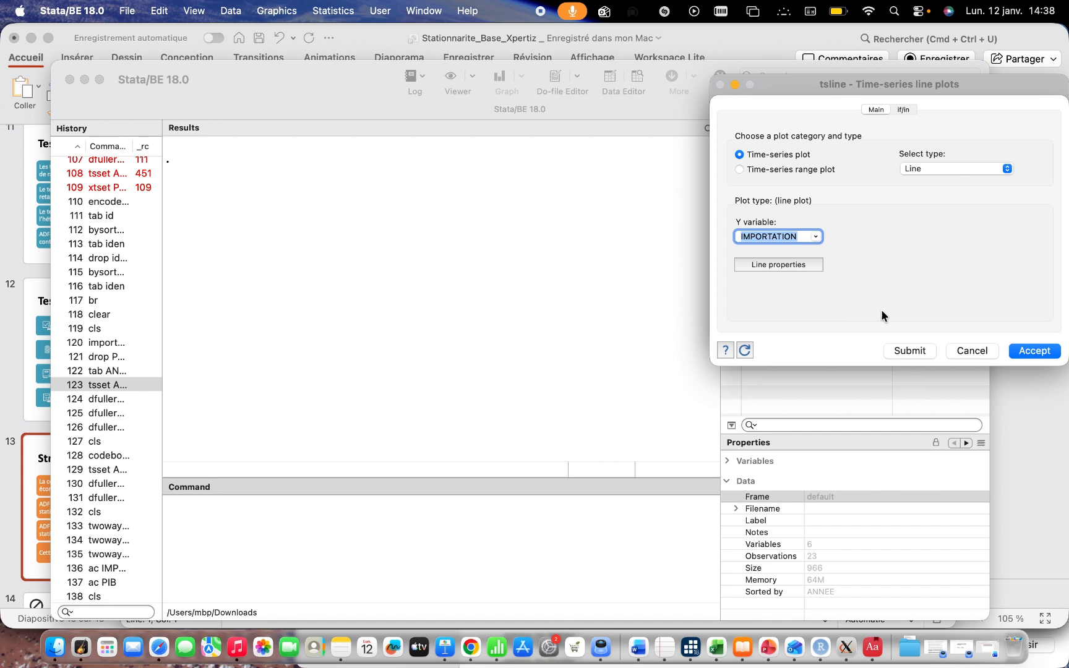
{"action": "left_click", "coordinate": [901, 354]}
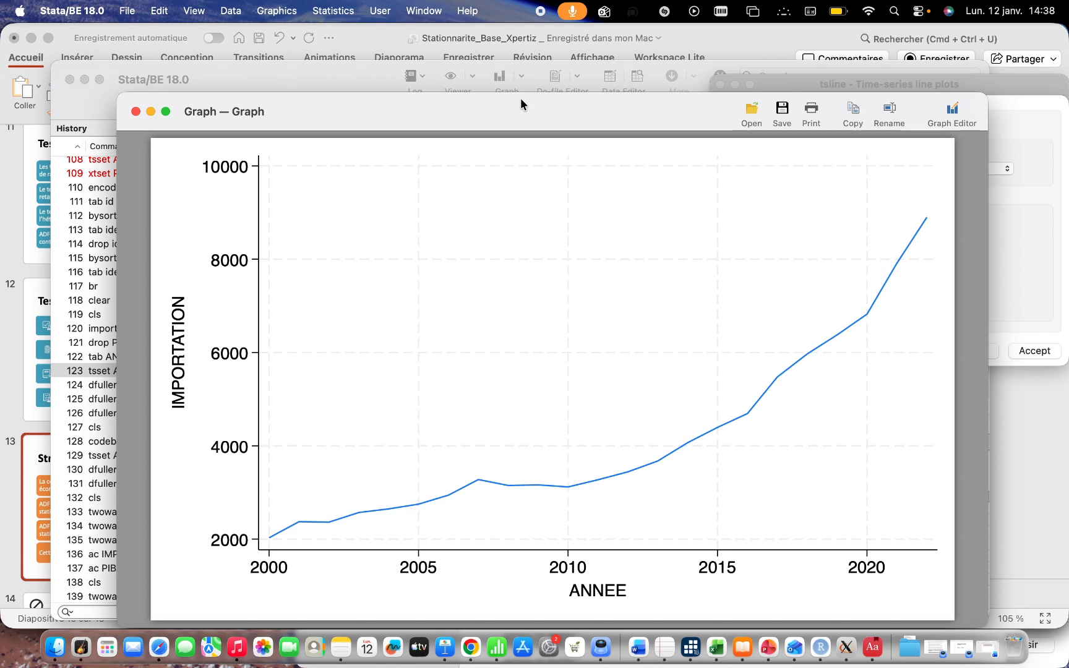
{"action": "left_click_drag", "start_coordinate": [520, 98], "coordinate": [483, 98]}
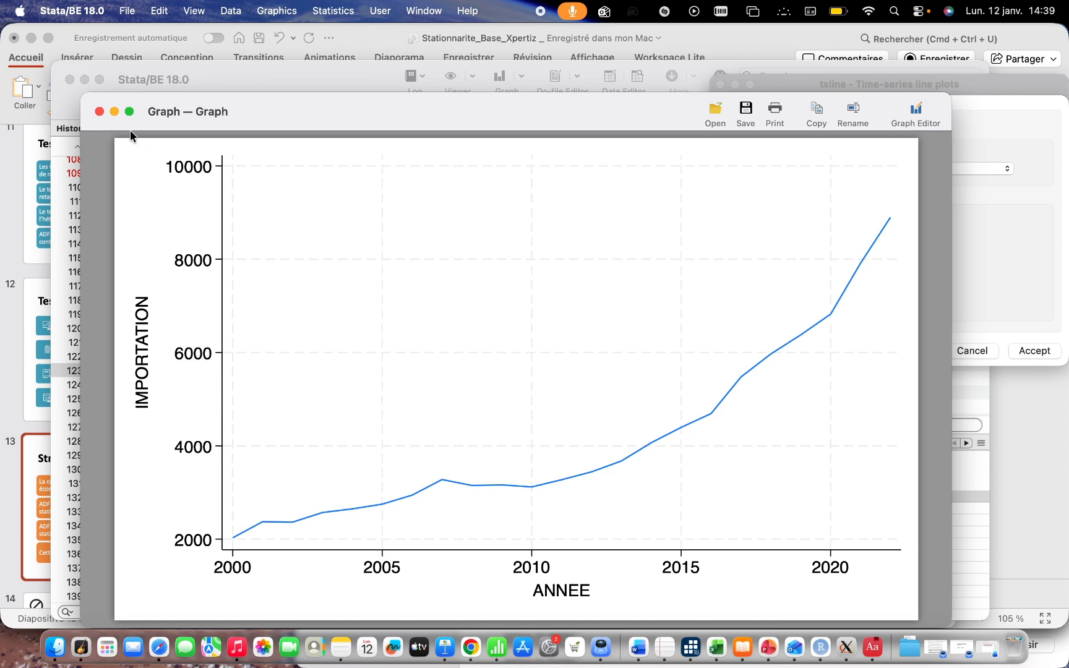
{"action": "left_click", "coordinate": [99, 112]}
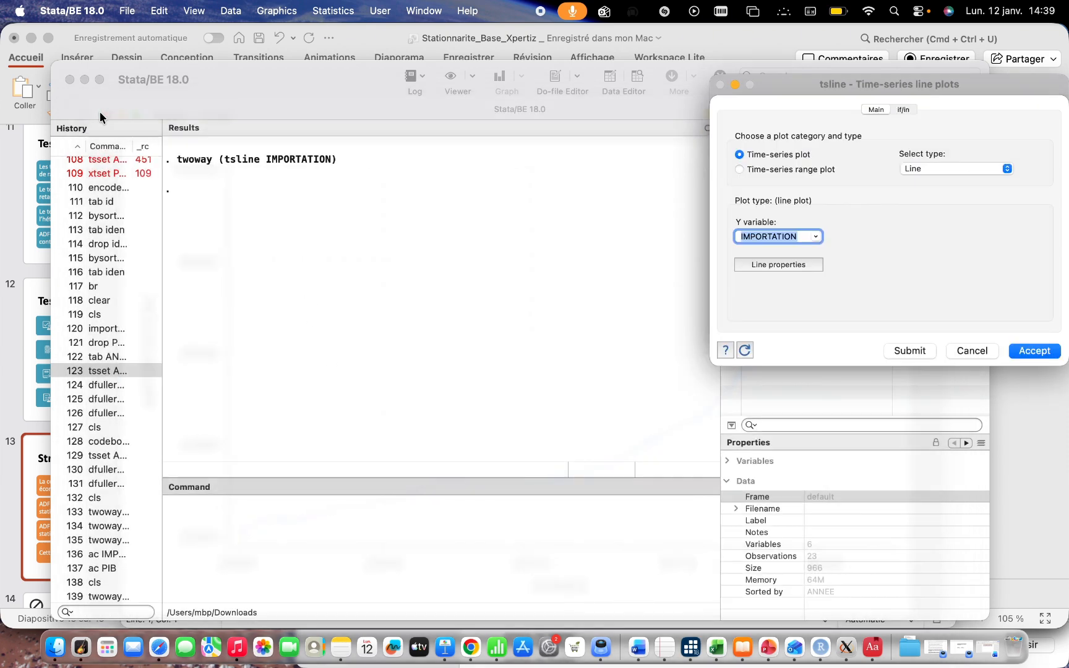
Draw the same time-series line plot for the variable PIB, then close the graph and the line plot dialogs.
{"action": "left_click", "coordinate": [817, 237]}
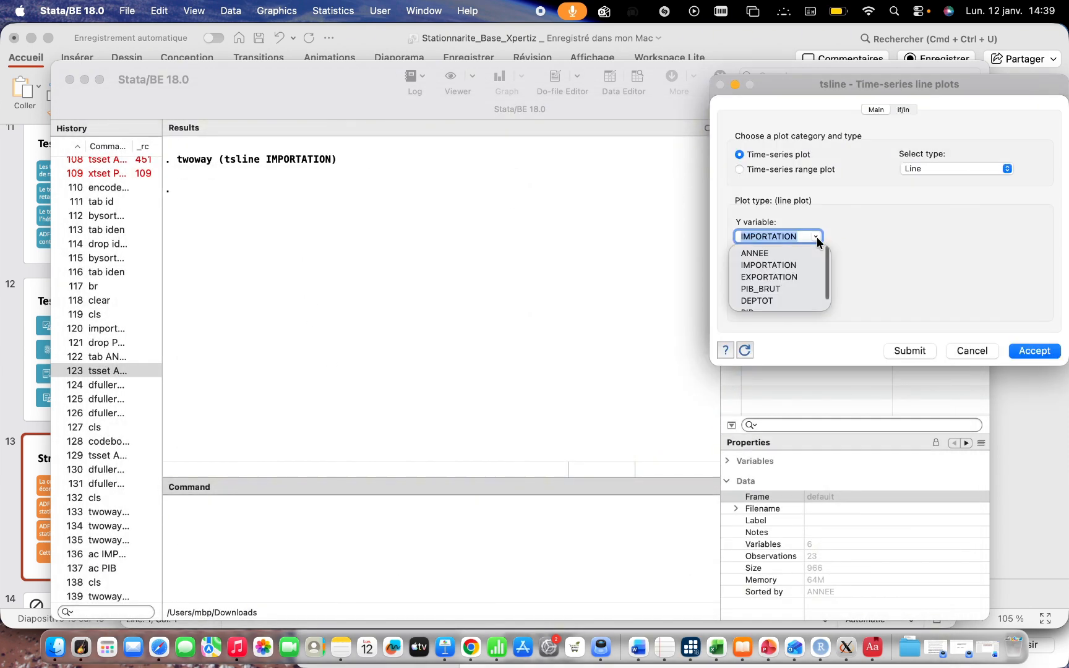
{"action": "scroll", "coordinate": [790, 293], "scroll_direction": "down", "scroll_amount": 1}
{"action": "left_click", "coordinate": [771, 298]}
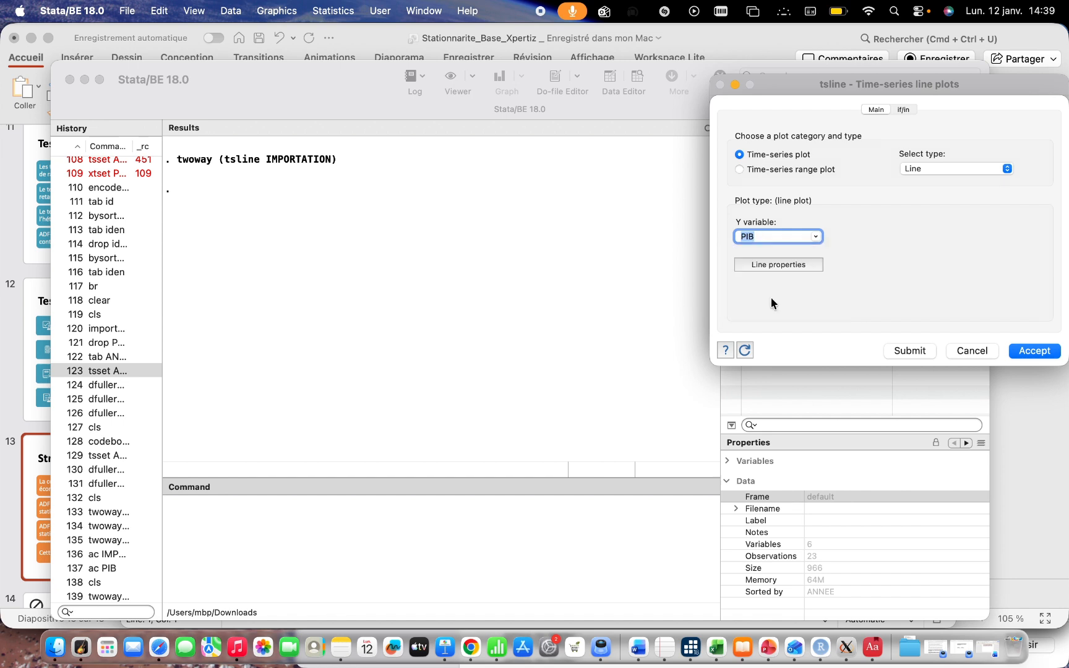
{"action": "left_click", "coordinate": [919, 352]}
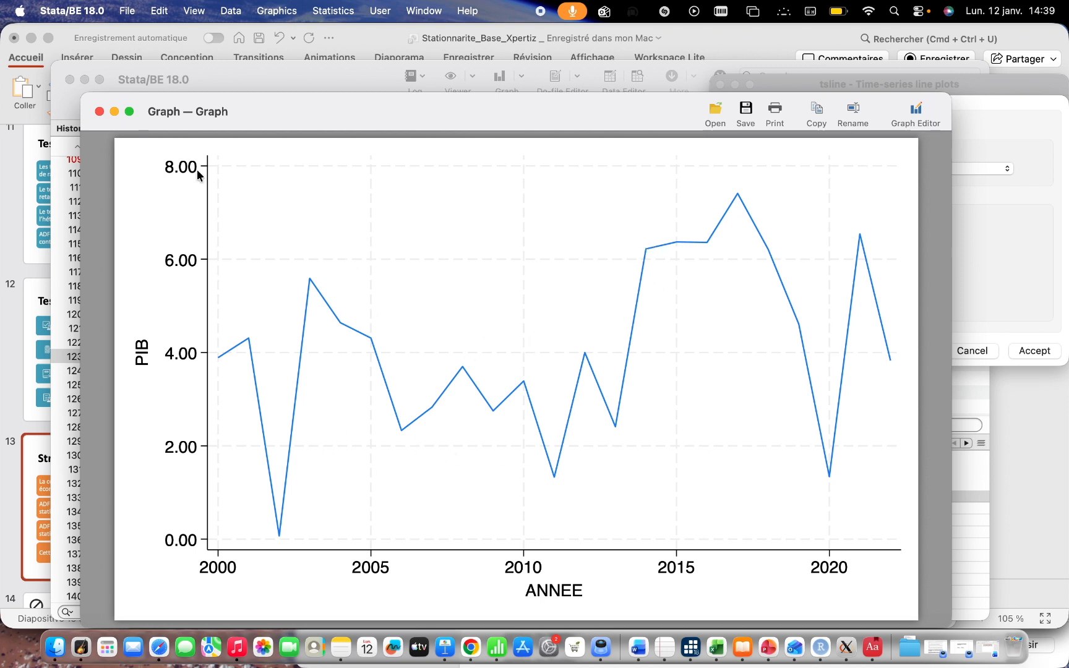
{"action": "left_click", "coordinate": [99, 112]}
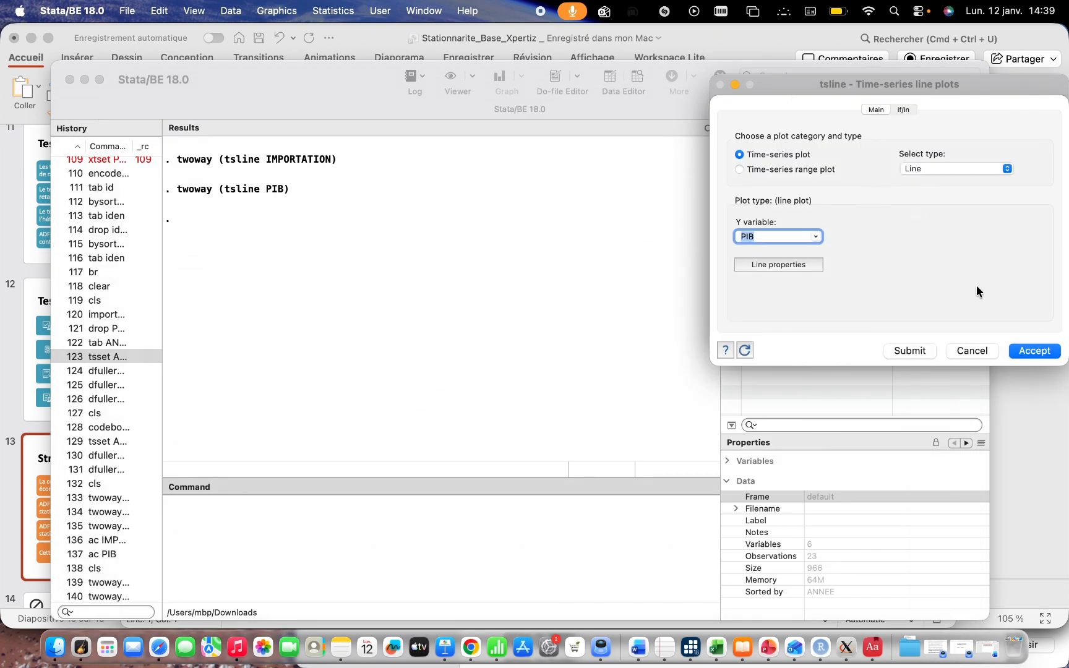
{"action": "left_click", "coordinate": [971, 350]}
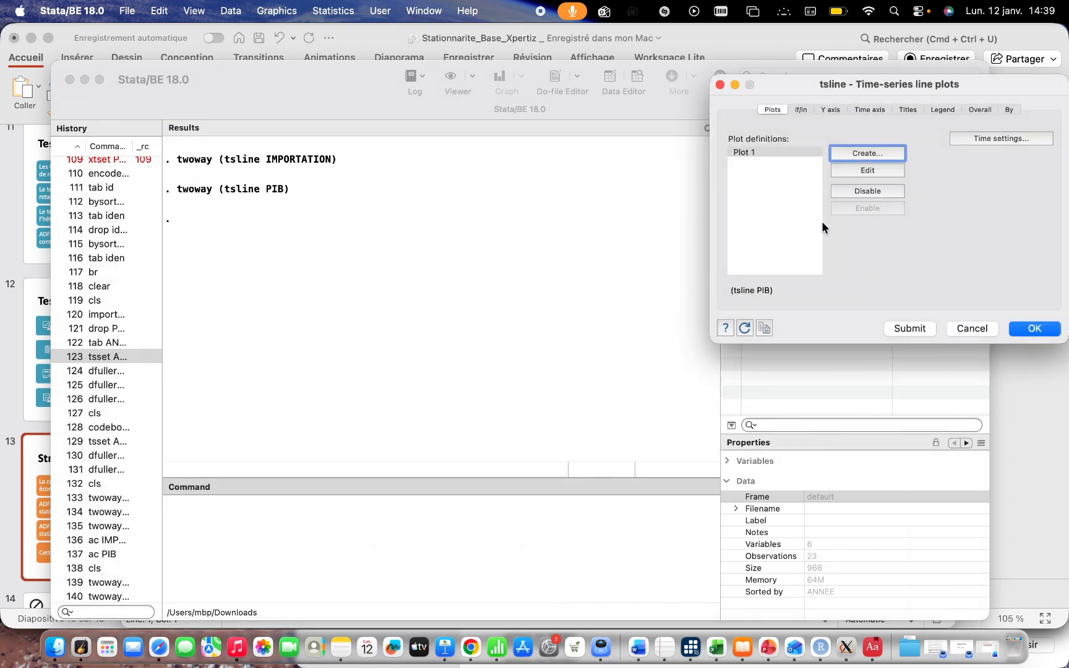
{"action": "left_click", "coordinate": [966, 330]}
Graph the correlogram (ac) of IMPORTATION with the default number of autocorrelations, and close the graph after viewing it.
{"action": "left_click", "coordinate": [345, 14]}
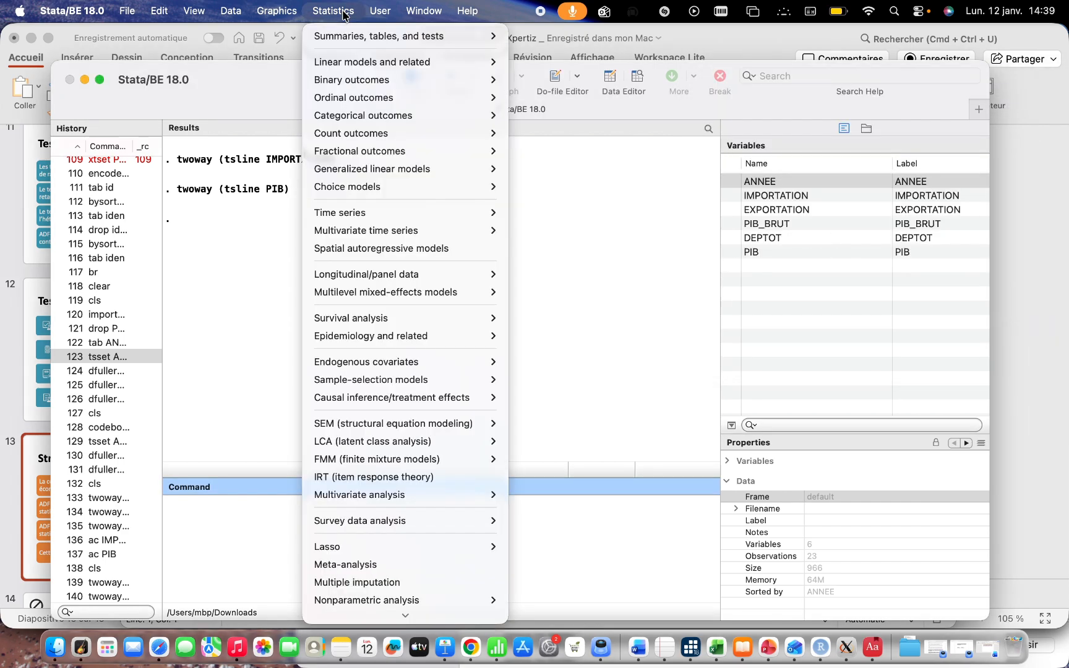
{"action": "mouse_move", "coordinate": [361, 223]}
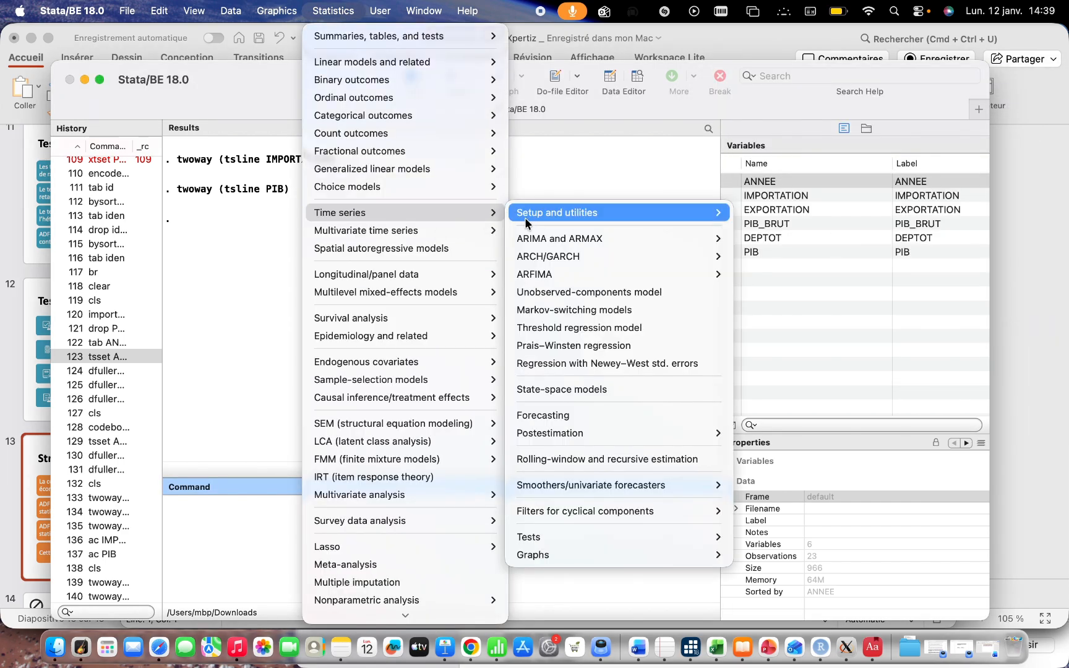
{"action": "mouse_move", "coordinate": [549, 554]}
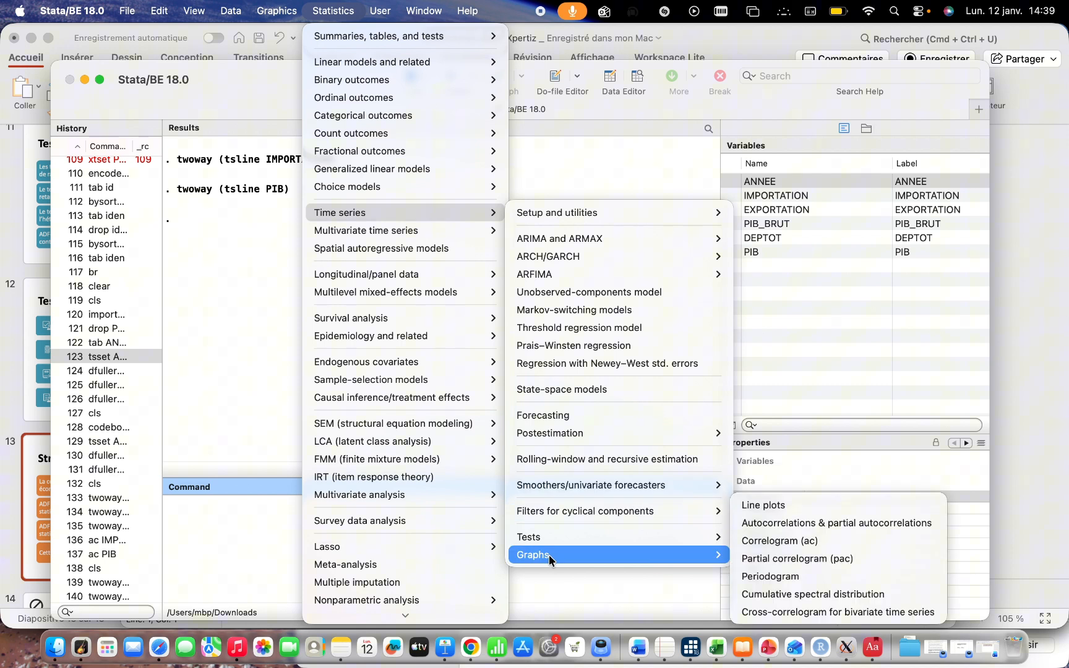
{"action": "left_click", "coordinate": [768, 541]}
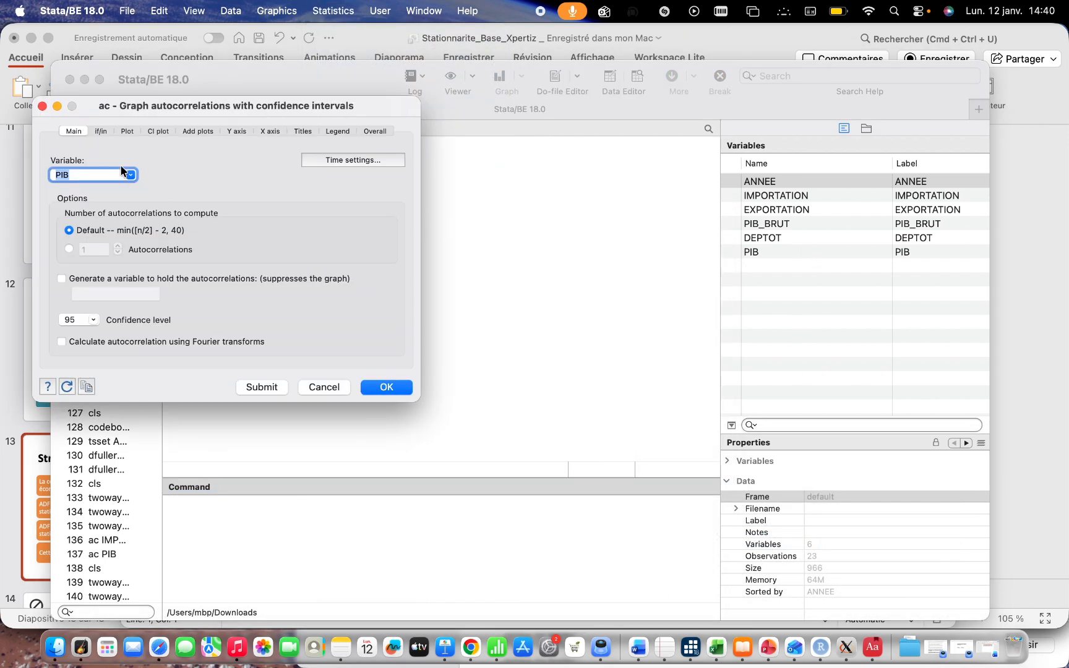
{"action": "left_click_drag", "start_coordinate": [89, 99], "coordinate": [327, 111]}
{"action": "left_click", "coordinate": [368, 188]}
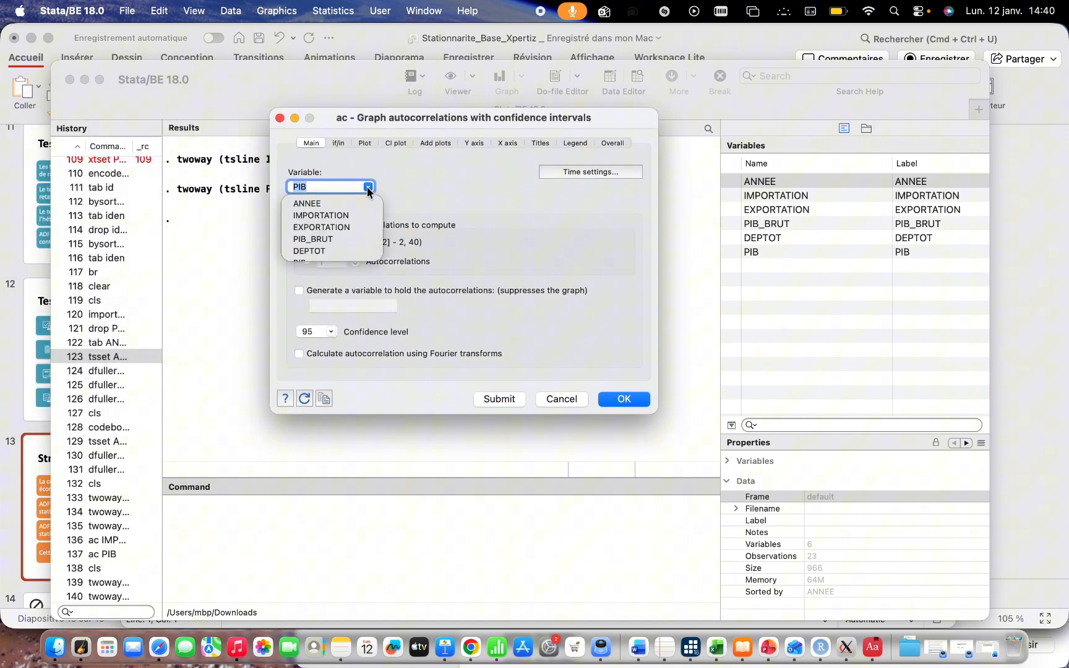
{"action": "left_click", "coordinate": [349, 215]}
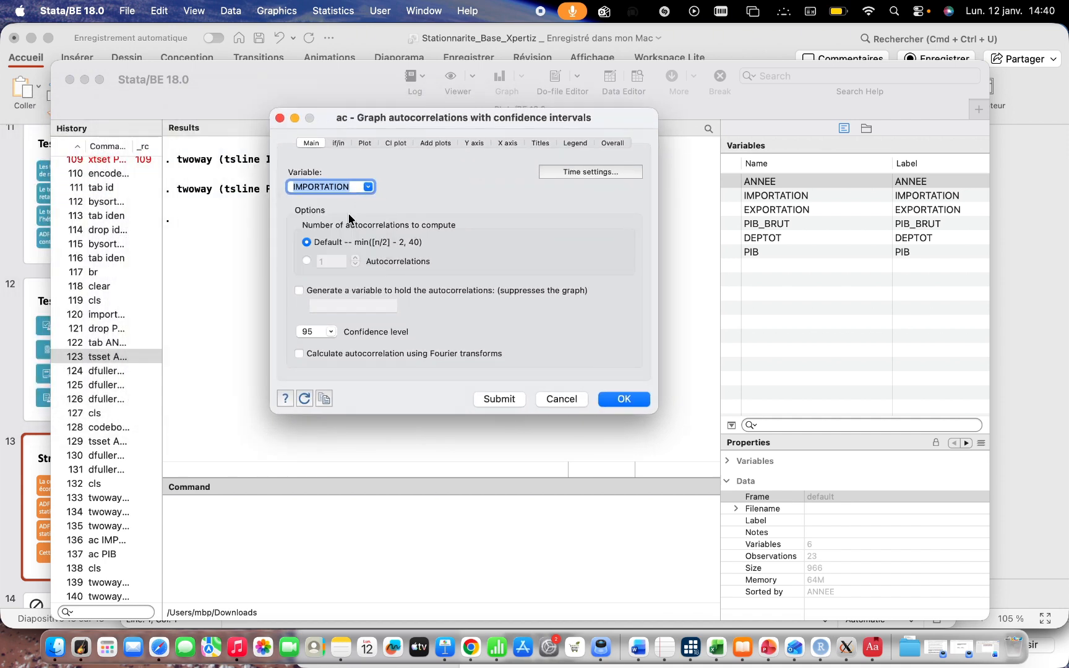
{"action": "left_click", "coordinate": [499, 399]}
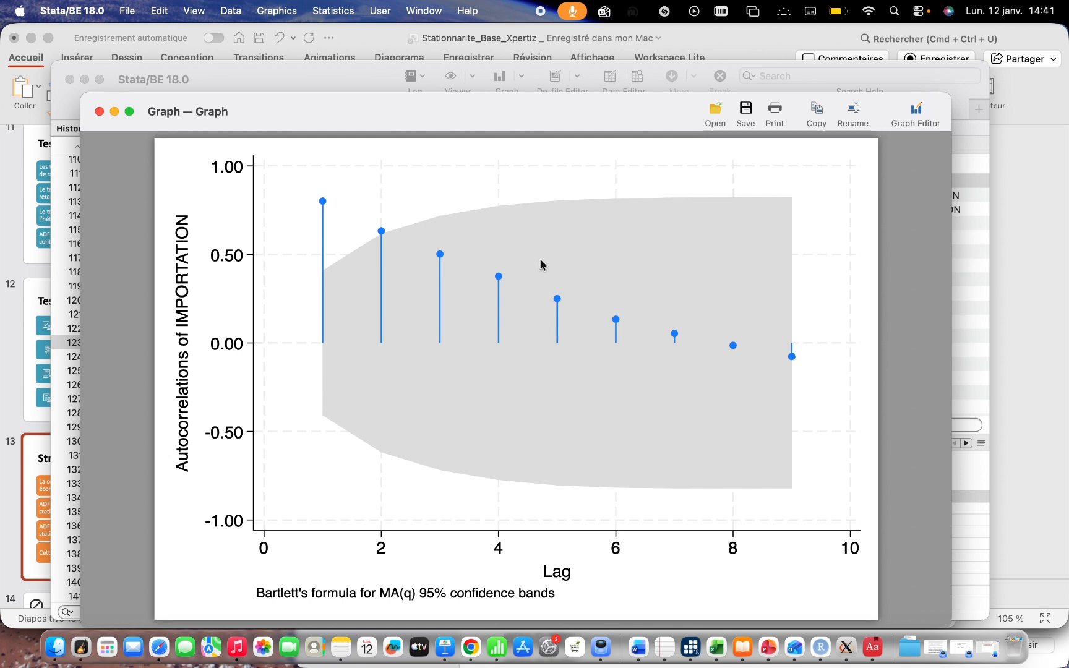
{"action": "left_click", "coordinate": [97, 112]}
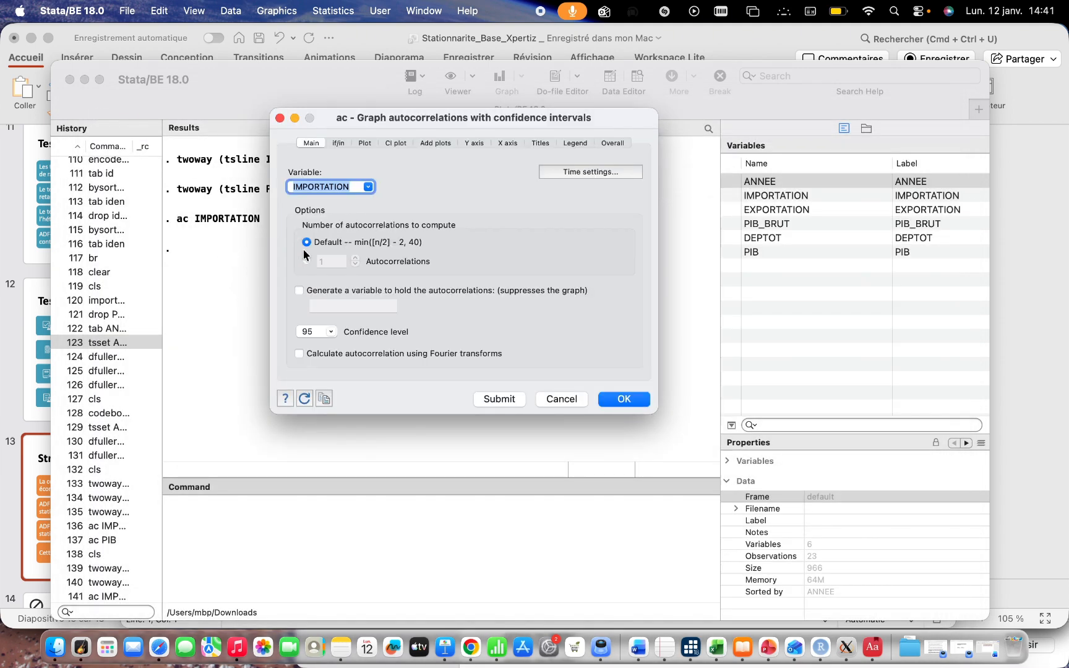
Graph the correlogram of PIB with the same options, then close the graph and the autocorrelation dialog.
{"action": "left_click", "coordinate": [368, 186]}
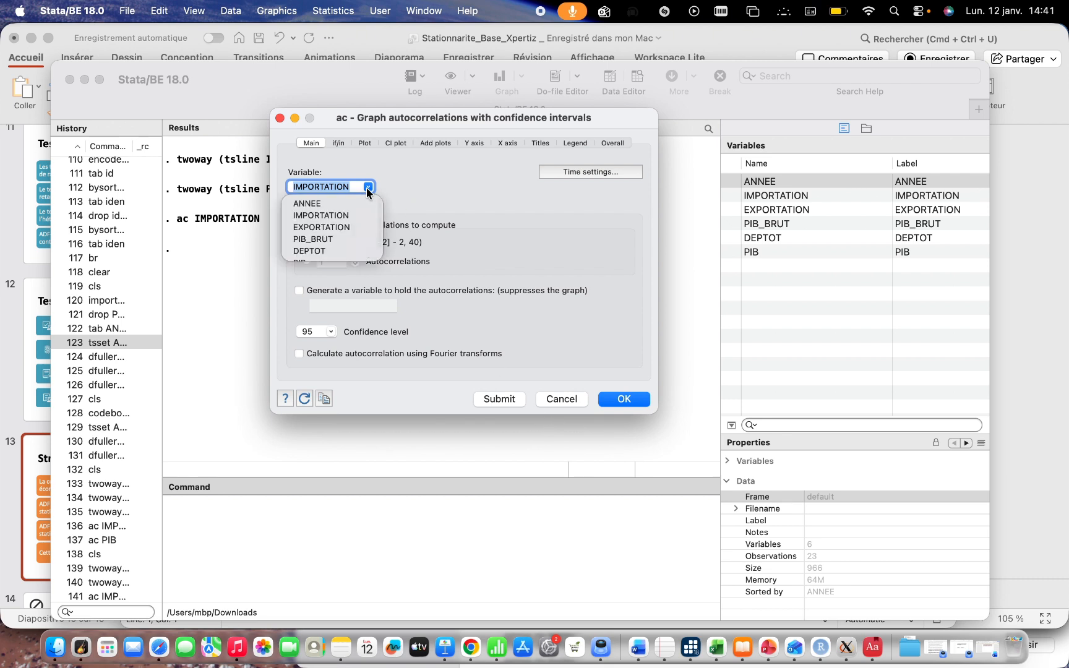
{"action": "left_click", "coordinate": [440, 243]}
{"action": "left_click", "coordinate": [368, 187]}
{"action": "scroll", "coordinate": [357, 247], "scroll_direction": "down", "scroll_amount": 1}
{"action": "left_click", "coordinate": [357, 250]}
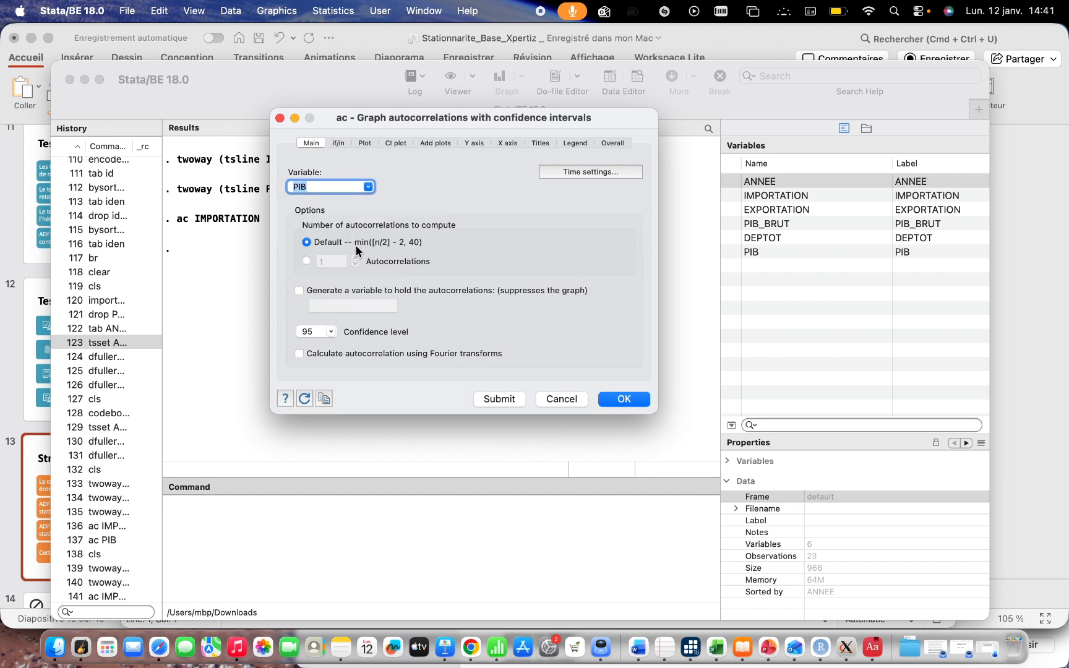
{"action": "left_click", "coordinate": [505, 397]}
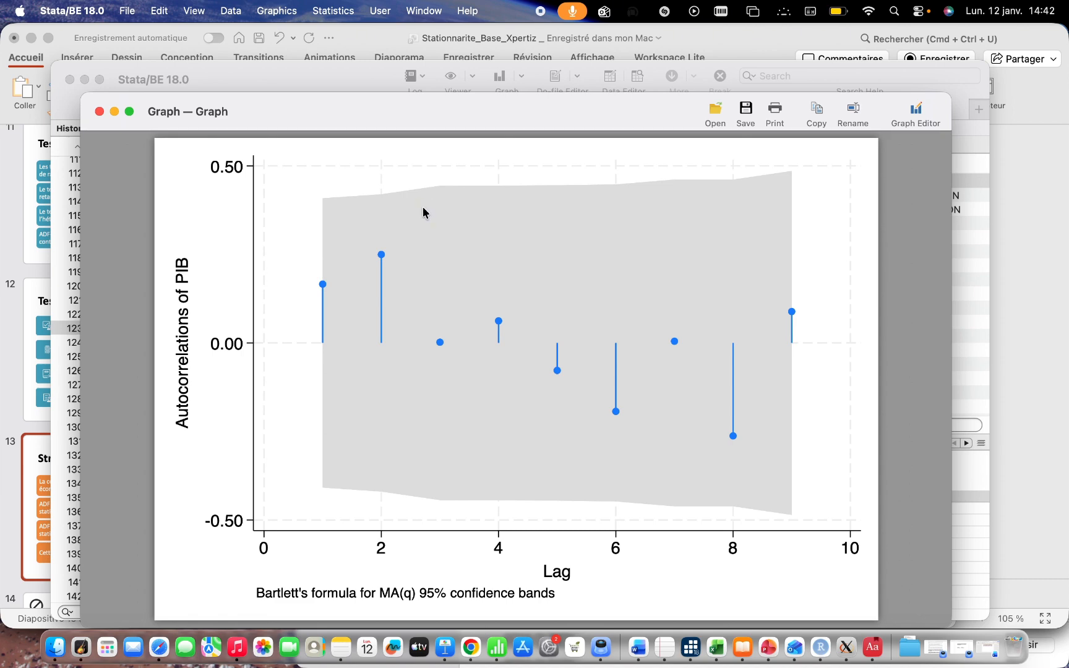
{"action": "left_click", "coordinate": [99, 112]}
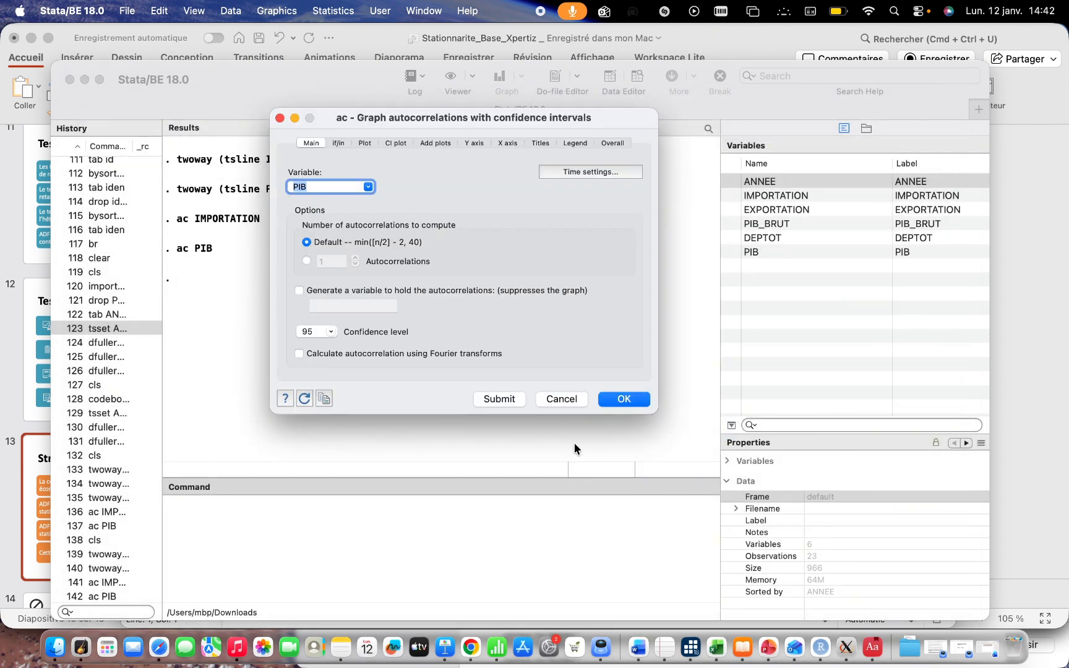
{"action": "left_click", "coordinate": [565, 400]}
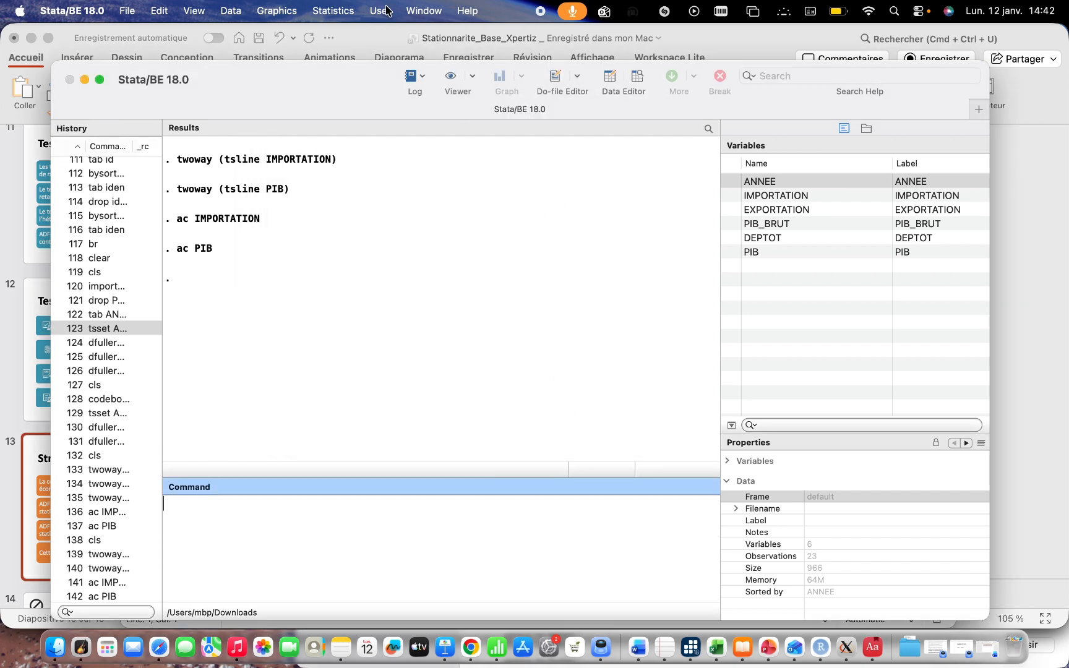
Run the Augmented Dickey–Fuller unit-root test on PIB with 0 lagged differences and no extra terms, view the results, and close the test dialog.
{"action": "left_click", "coordinate": [351, 12]}
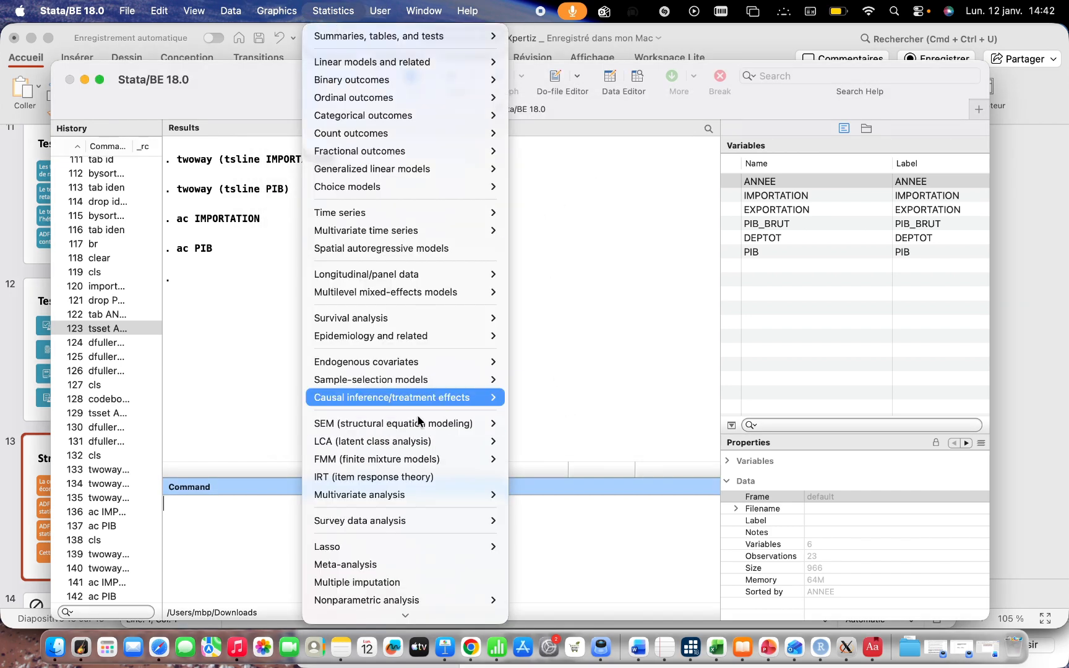
{"action": "mouse_move", "coordinate": [415, 602]}
{"action": "mouse_move", "coordinate": [389, 180]}
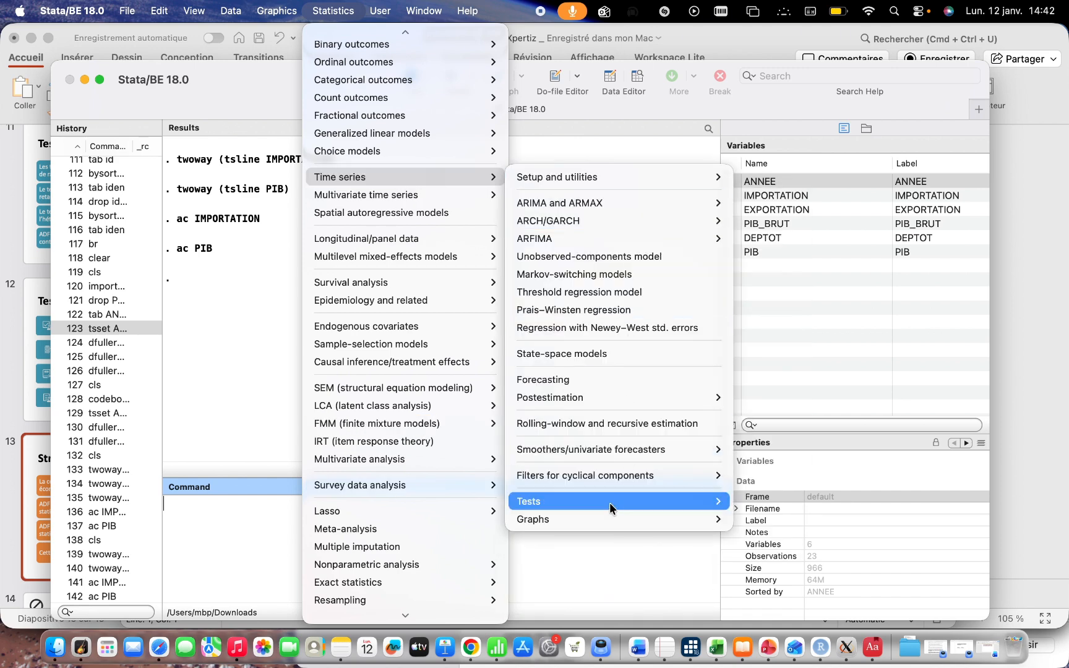
{"action": "mouse_move", "coordinate": [601, 506]}
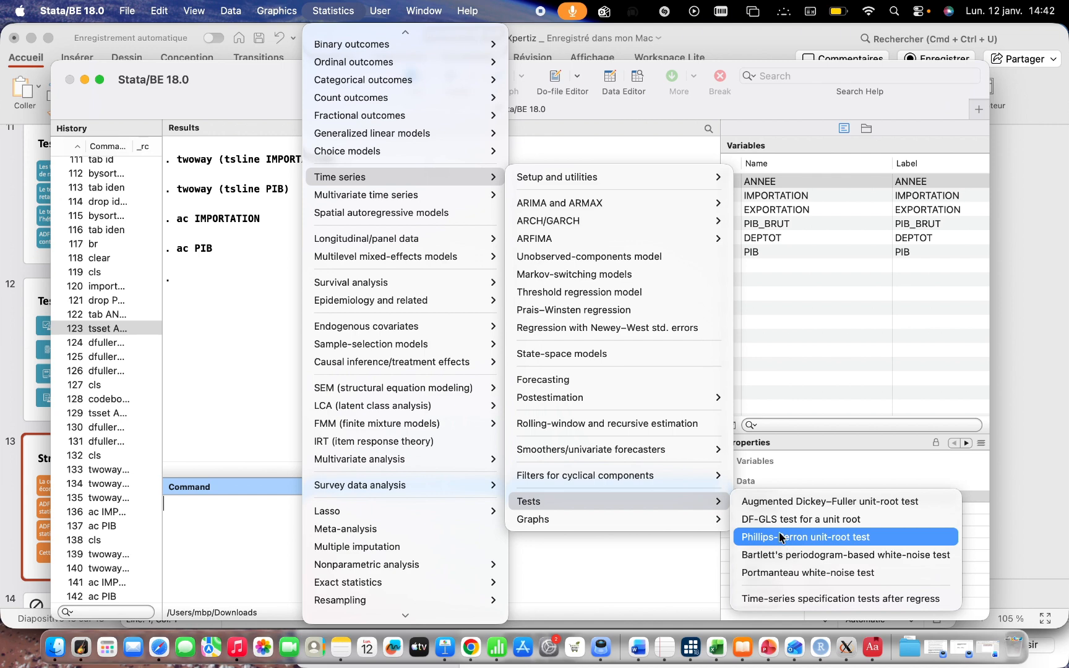
{"action": "left_click", "coordinate": [761, 503]}
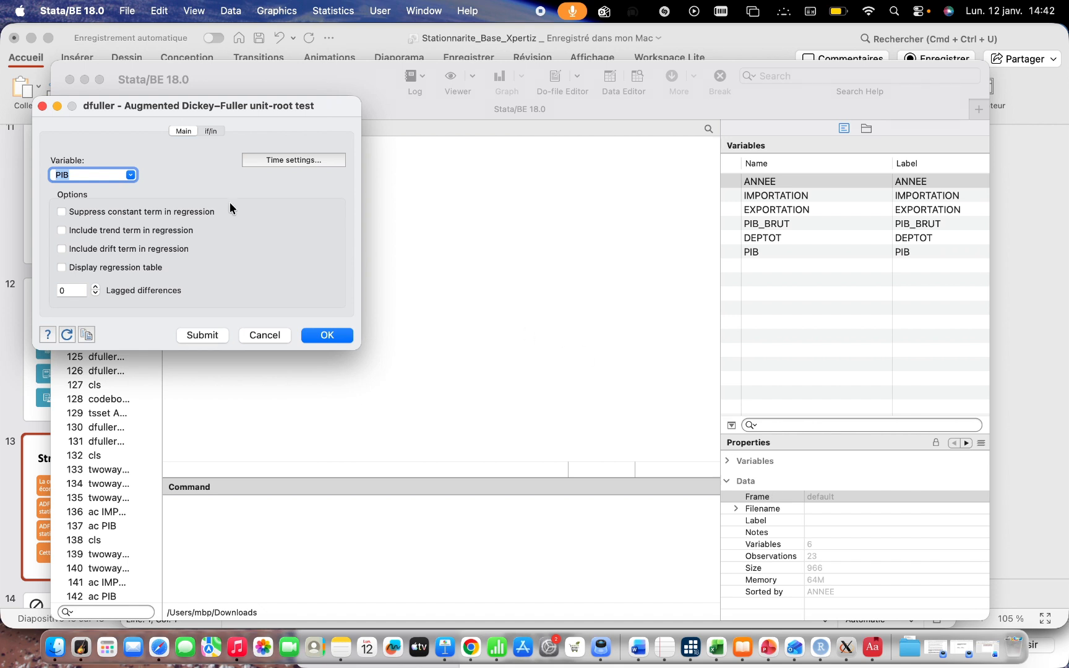
{"action": "left_click_drag", "start_coordinate": [334, 104], "coordinate": [610, 122]}
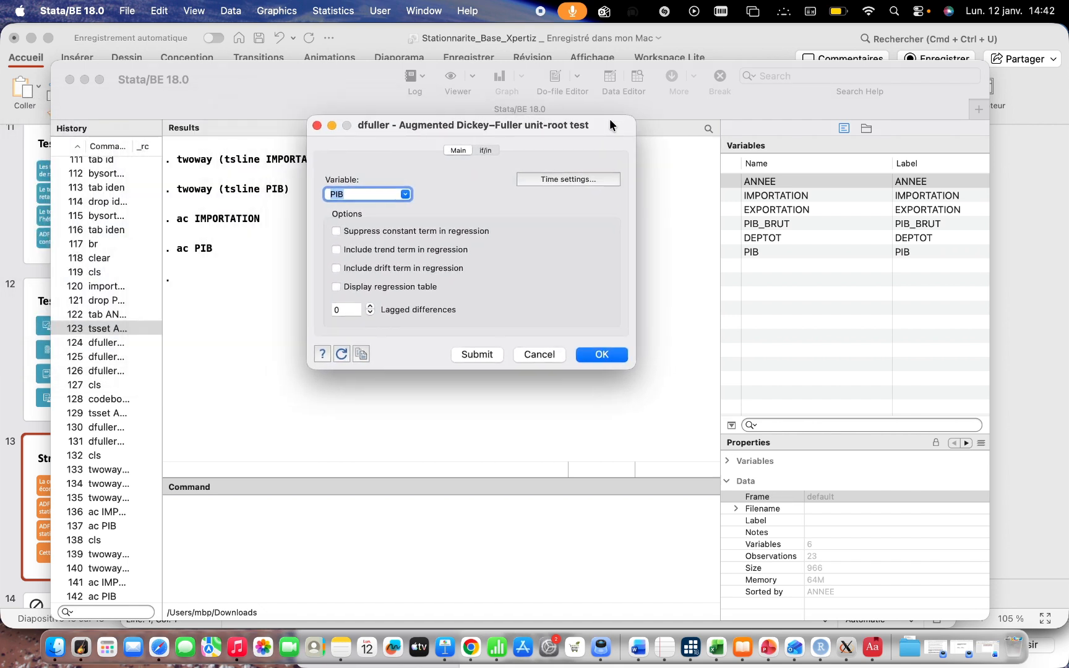
{"action": "left_click", "coordinate": [407, 194]}
{"action": "left_click", "coordinate": [407, 195]}
{"action": "left_click", "coordinate": [489, 354]}
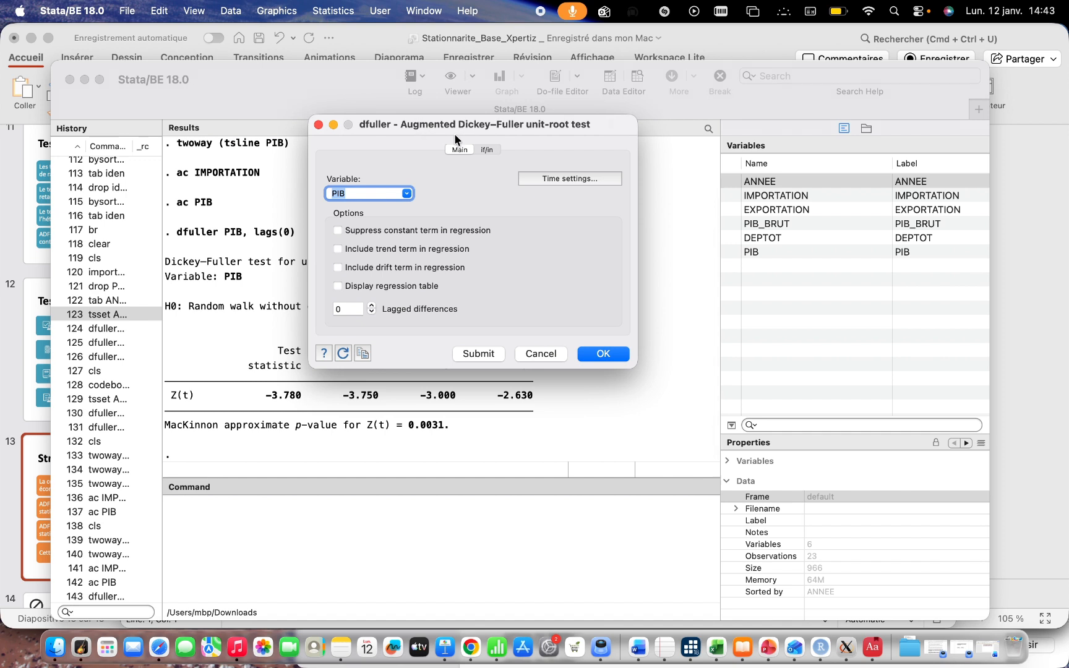
{"action": "left_click_drag", "start_coordinate": [610, 125], "coordinate": [1007, 161]}
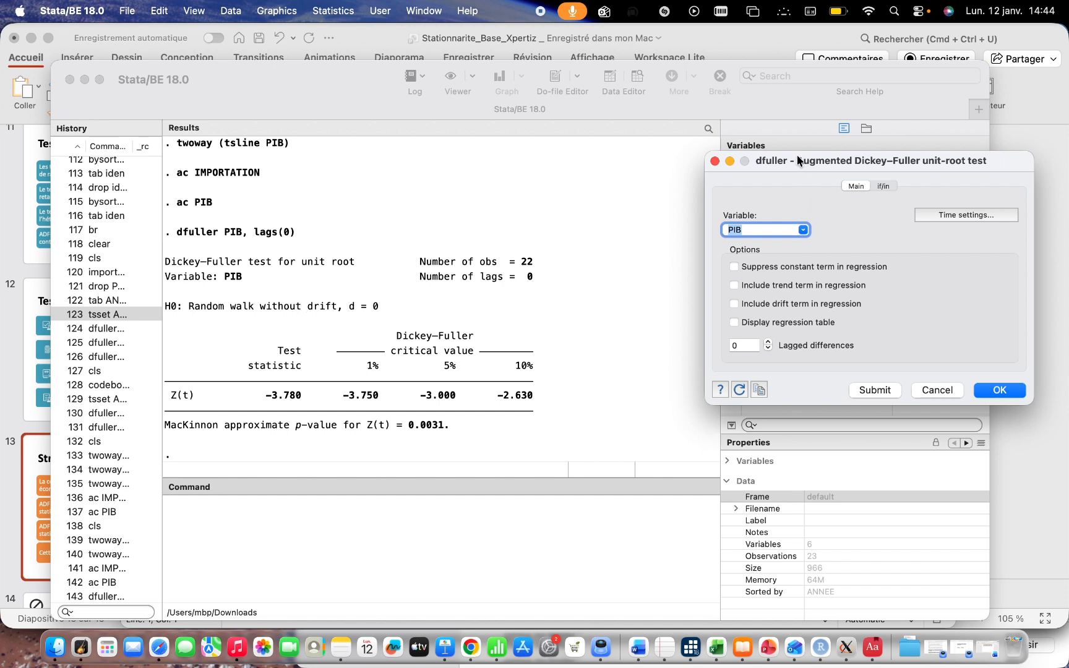
{"action": "left_click_drag", "start_coordinate": [797, 156], "coordinate": [667, 142]}
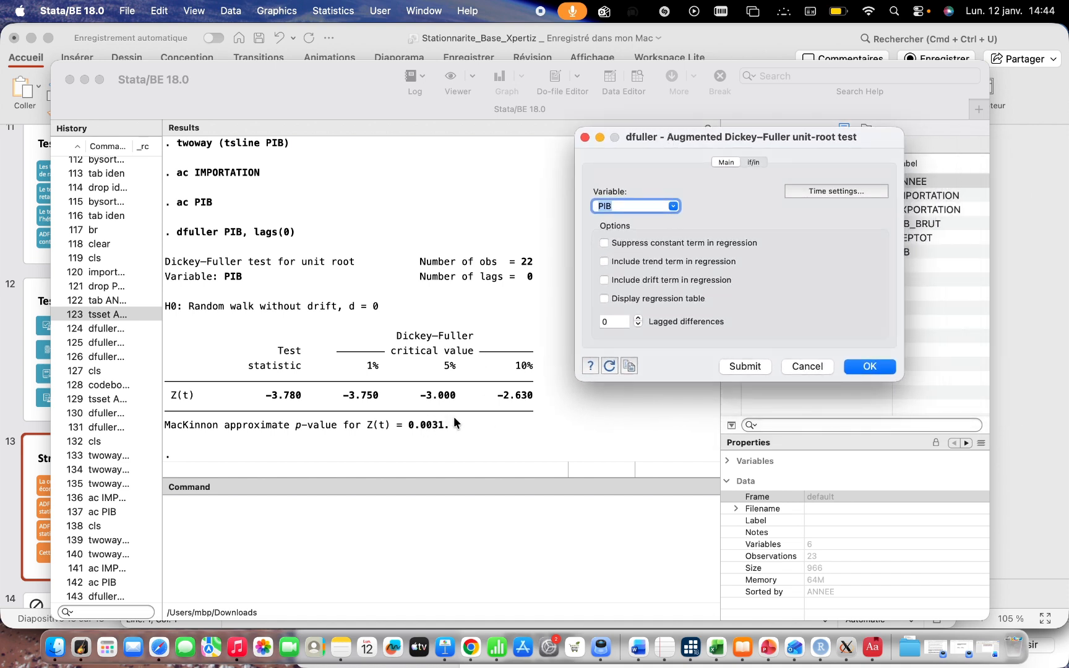
{"action": "left_click", "coordinate": [808, 367]}
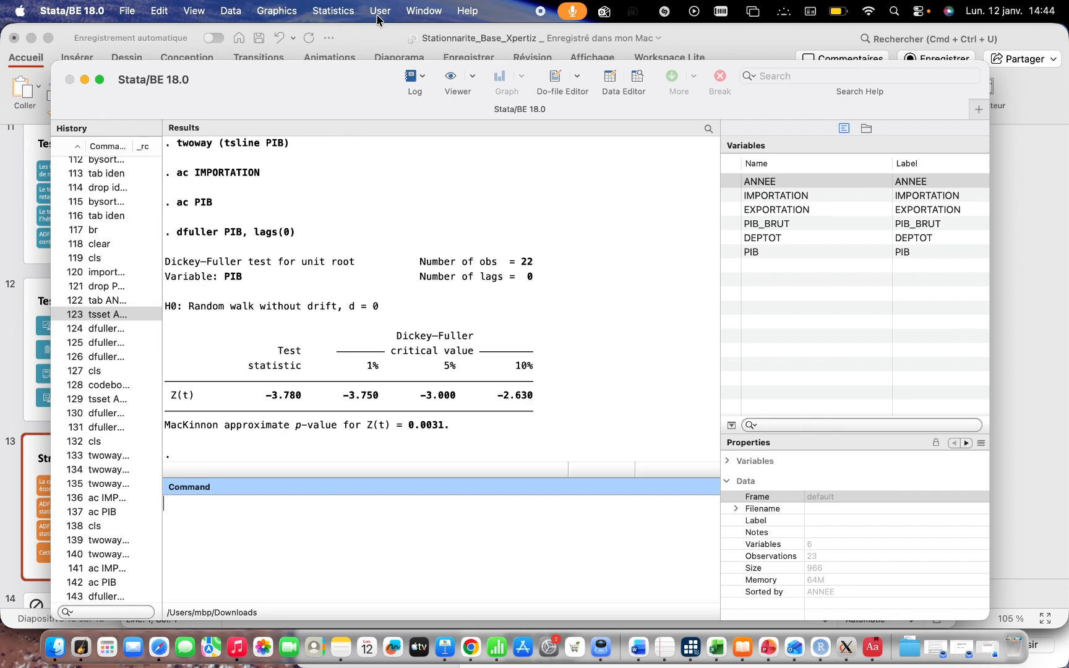
Run the Phillips–Perron unit-root test on PIB with the default lags, and uncover the results to compare them with the Dickey–Fuller output.
{"action": "left_click", "coordinate": [346, 11]}
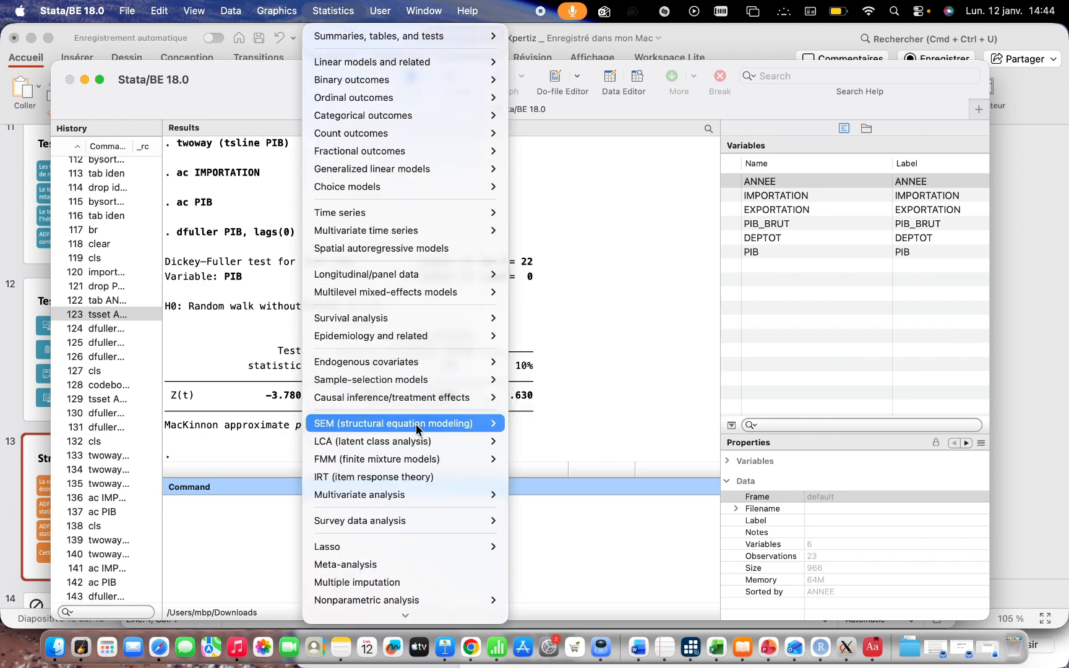
{"action": "mouse_move", "coordinate": [393, 215]}
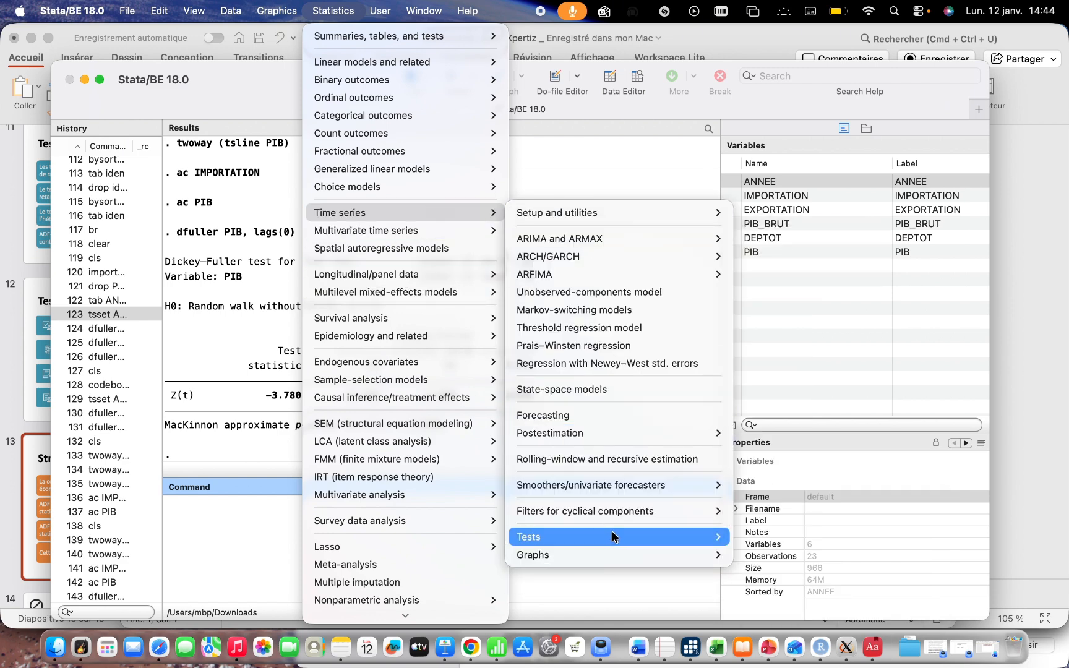
{"action": "mouse_move", "coordinate": [614, 536]}
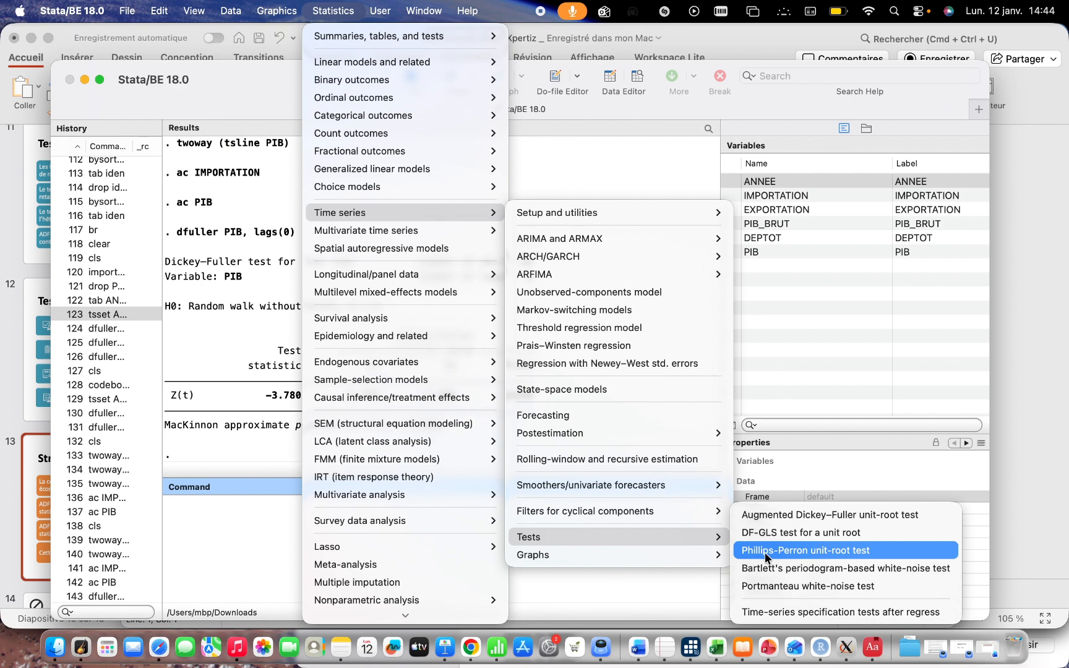
{"action": "left_click", "coordinate": [766, 552]}
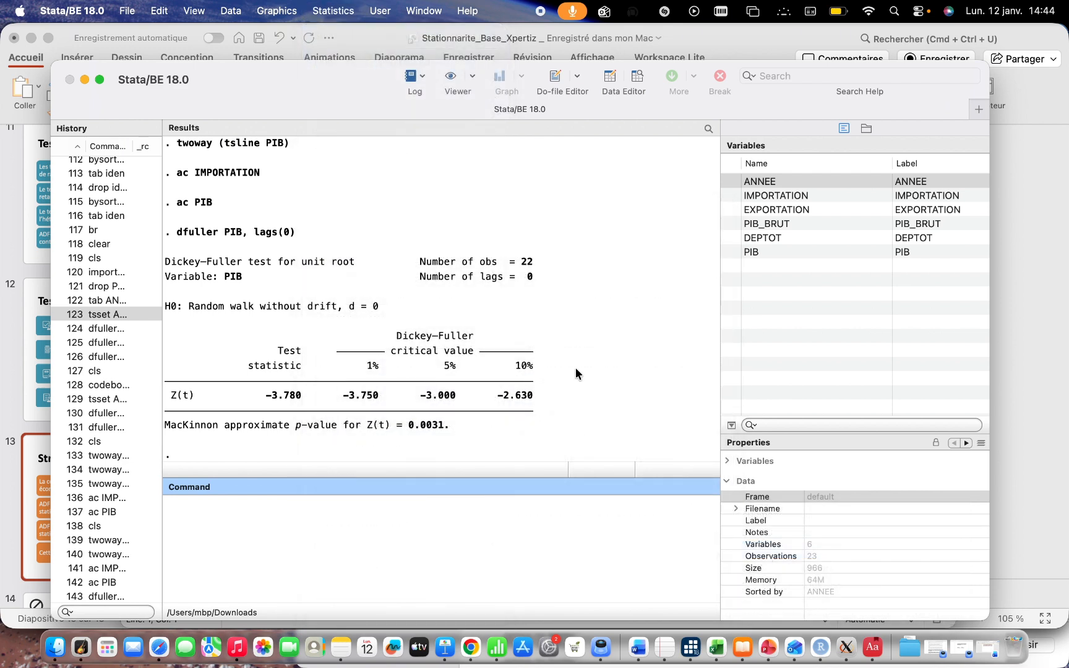
{"action": "left_click", "coordinate": [131, 175]}
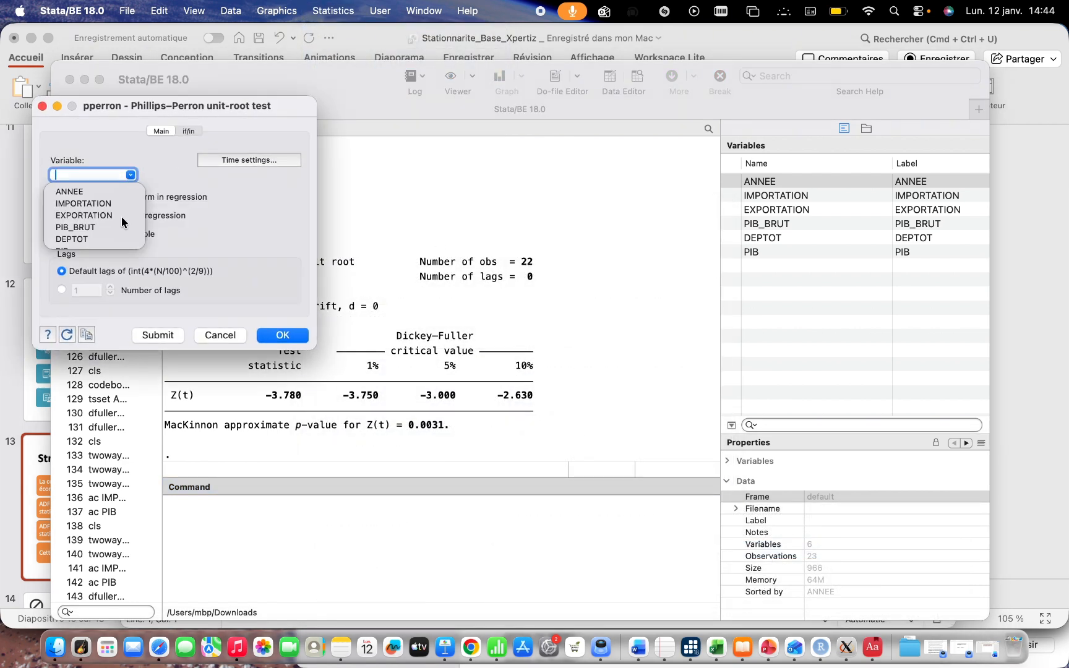
{"action": "scroll", "coordinate": [114, 234], "scroll_direction": "down", "scroll_amount": 1}
{"action": "left_click", "coordinate": [104, 239]}
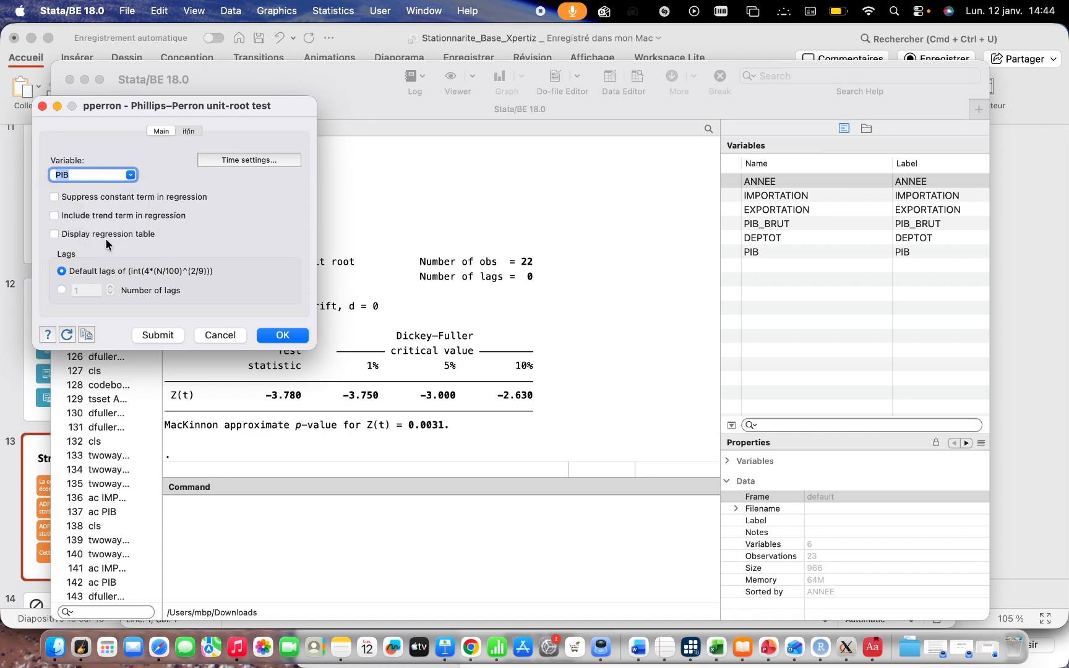
{"action": "left_click", "coordinate": [159, 335]}
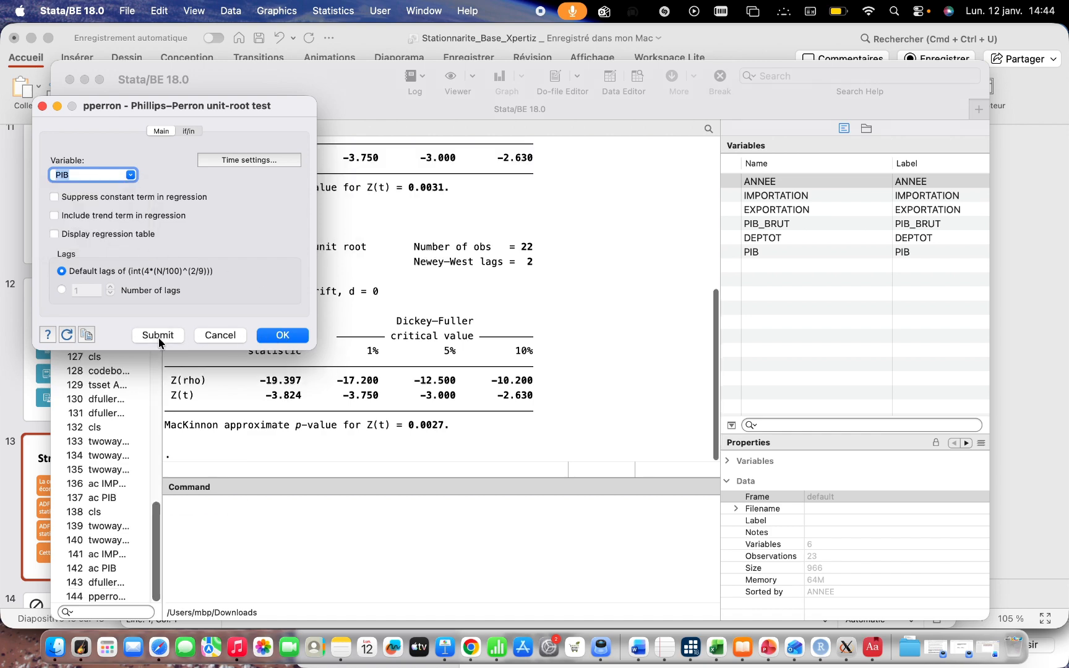
{"action": "left_click_drag", "start_coordinate": [292, 103], "coordinate": [991, 220]}
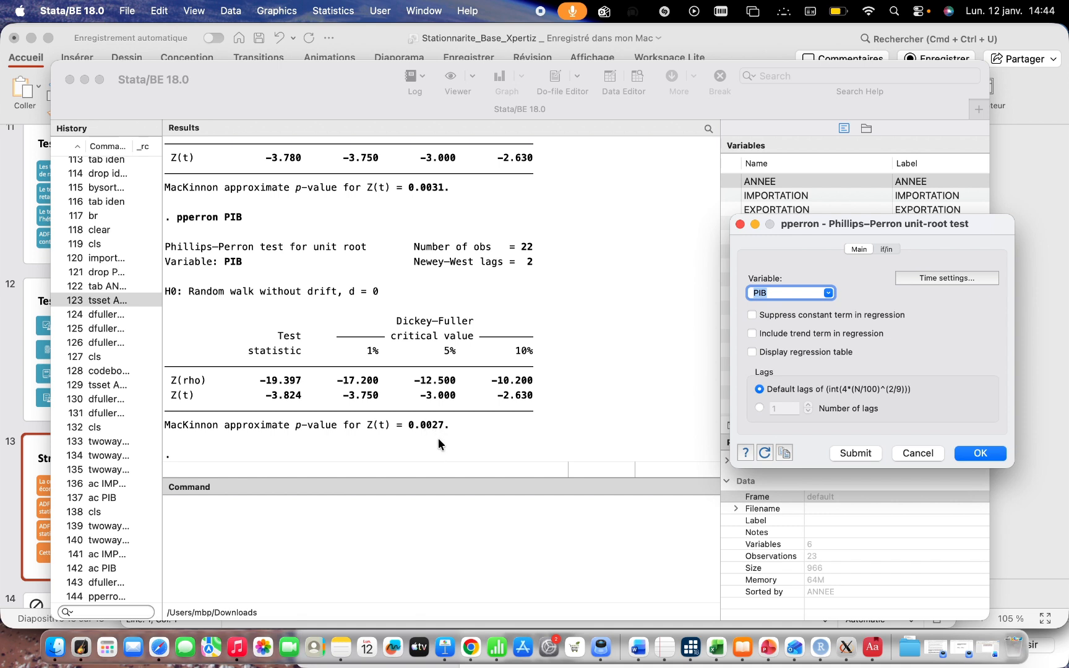
{"action": "scroll", "coordinate": [477, 343], "scroll_direction": "up", "scroll_amount": 2}
{"action": "scroll", "coordinate": [477, 343], "scroll_direction": "down", "scroll_amount": 2}
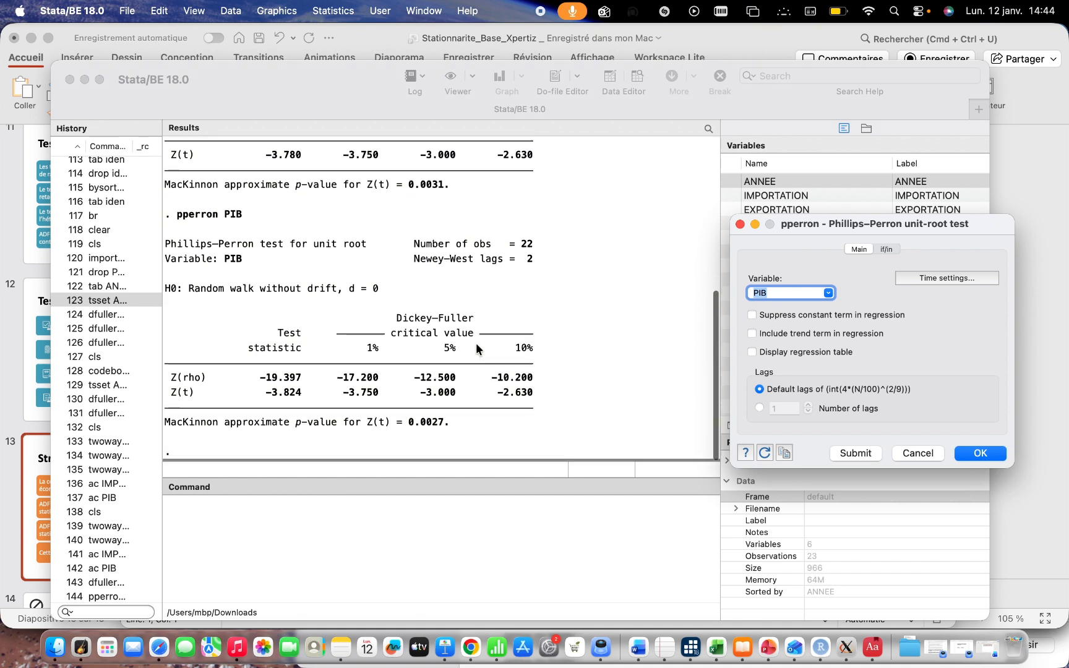